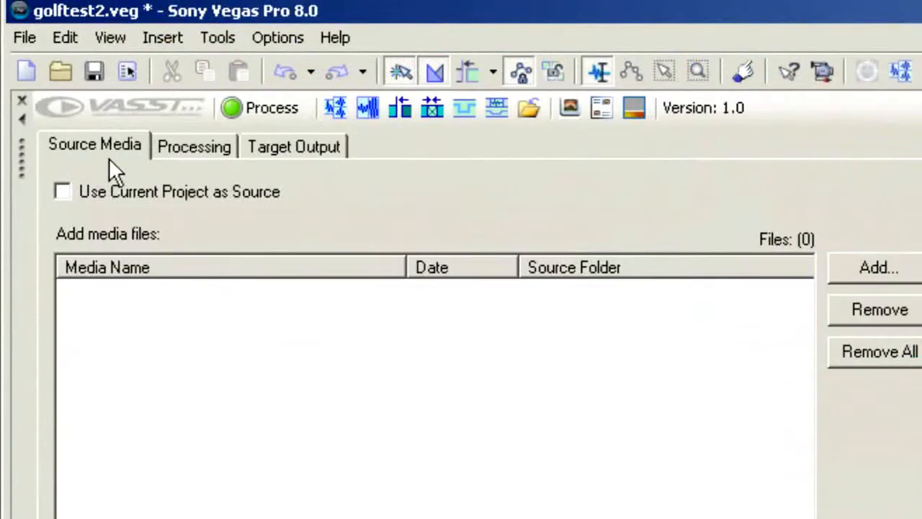
# Use the current project as the source media and review the processing and target output settings
pyautogui.click(100, 194)
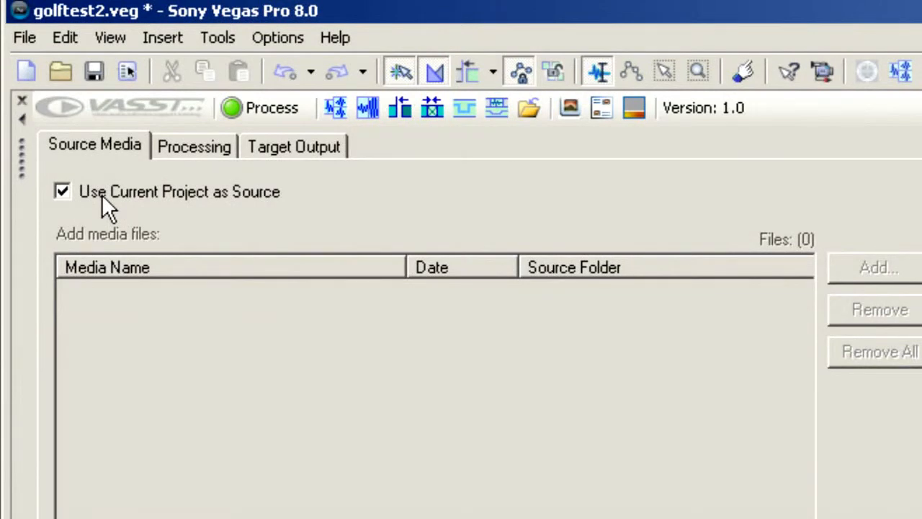
pyautogui.click(196, 148)
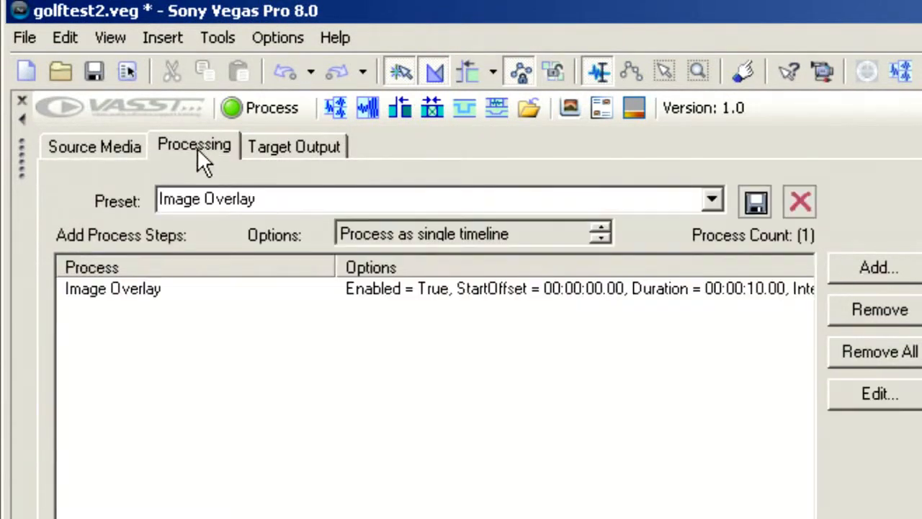
pyautogui.click(293, 149)
pyautogui.click(121, 151)
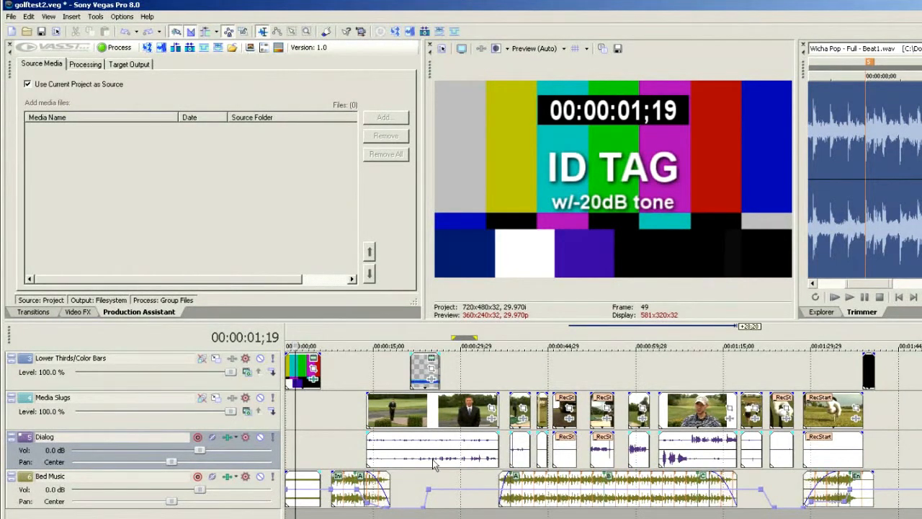
# Play the first clip on the Dialog track to check its audio level
pyautogui.click(373, 444)
pyautogui.press('space')
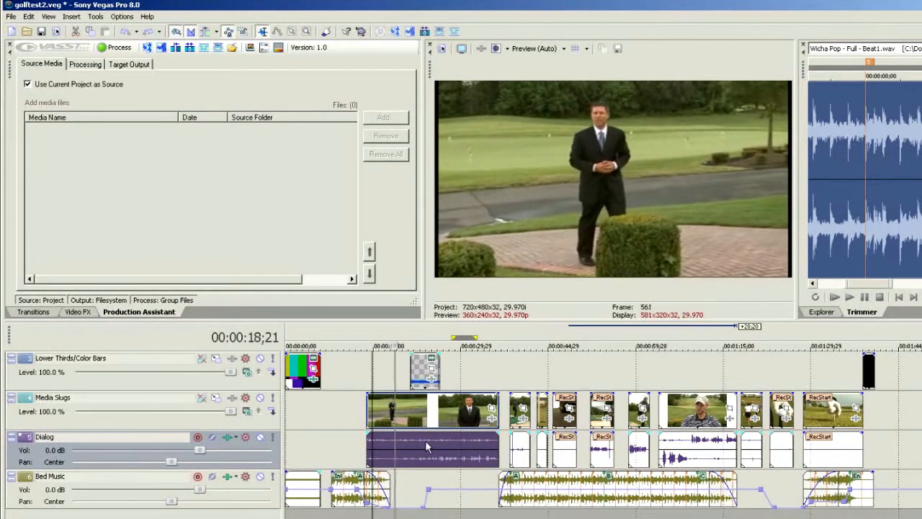
pyautogui.press('space')
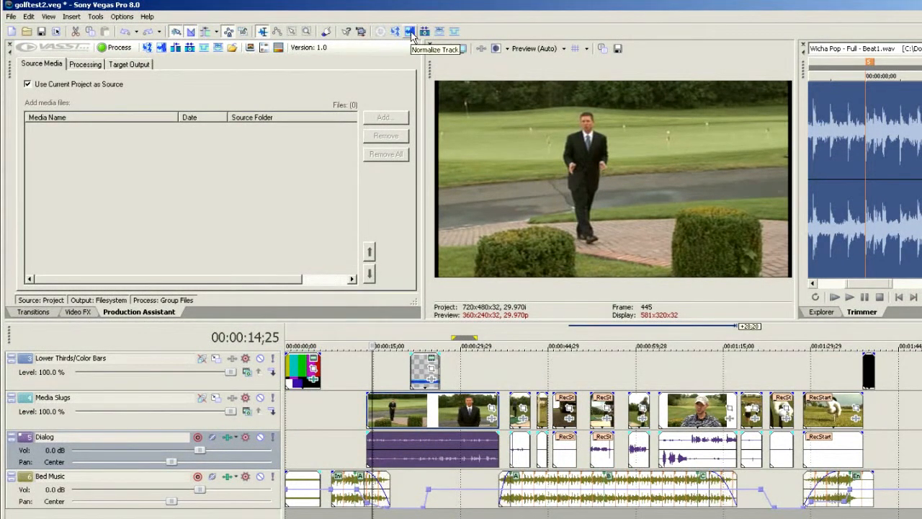
# Normalize the Dialog track and play its first clip to check the audio level
pyautogui.click(122, 438)
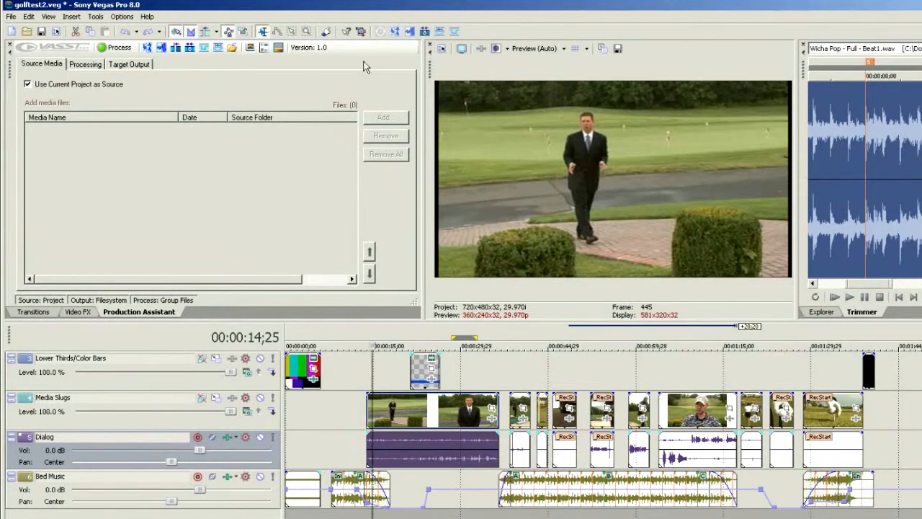
pyautogui.click(409, 33)
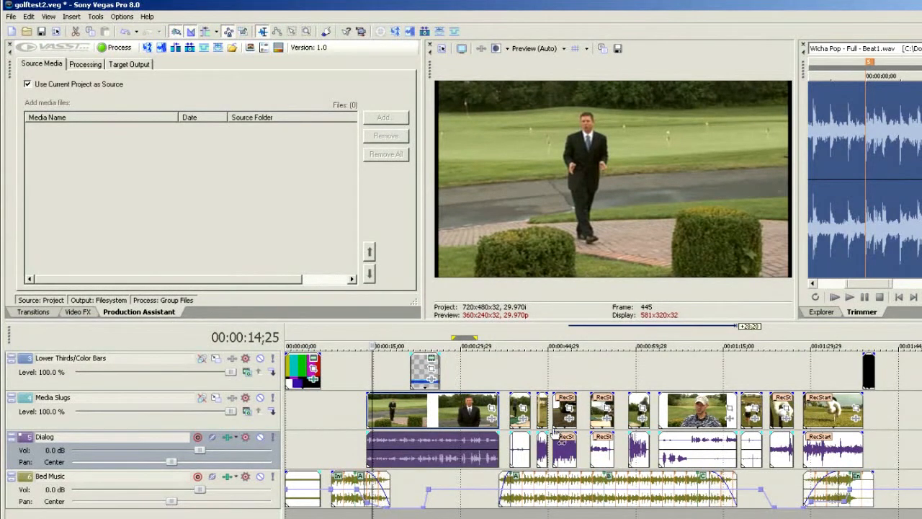
pyautogui.click(383, 440)
pyautogui.press('space')
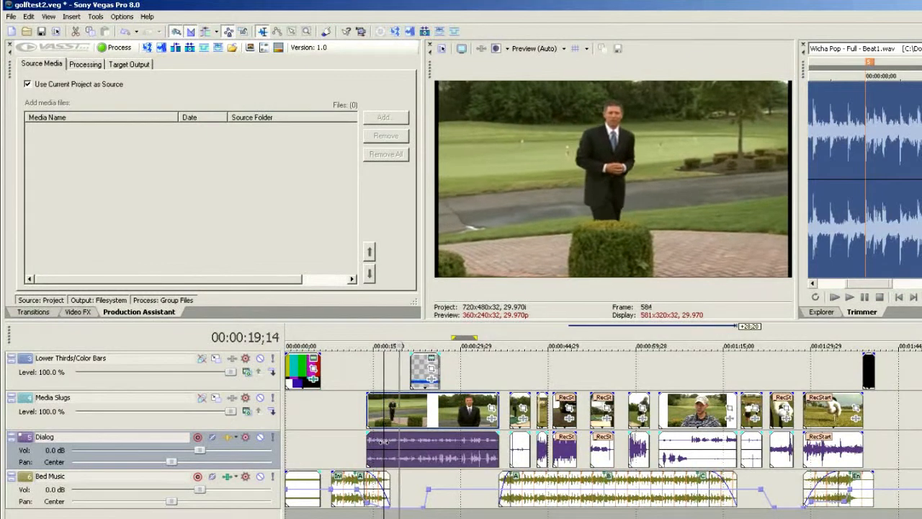
pyautogui.press('space')
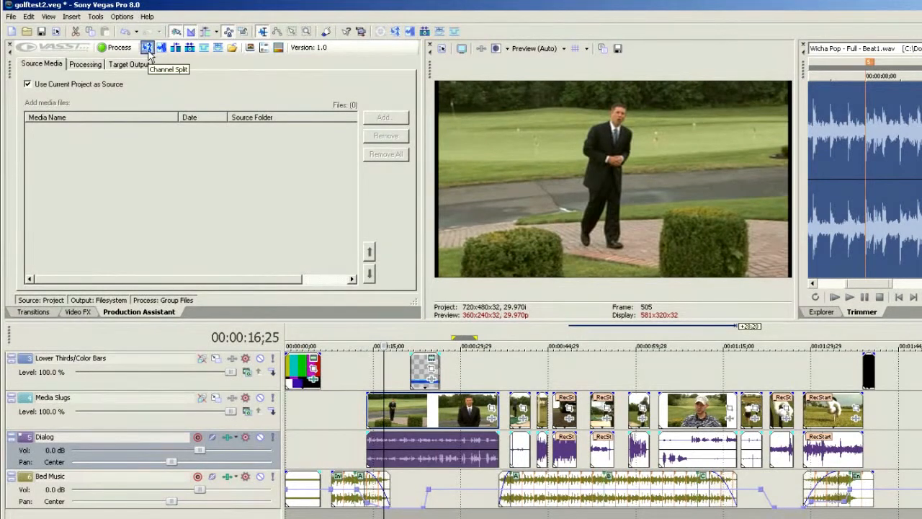
# Split the Dialog track into separate channel tracks and audition the first clip of Channel 1
pyautogui.click(148, 47)
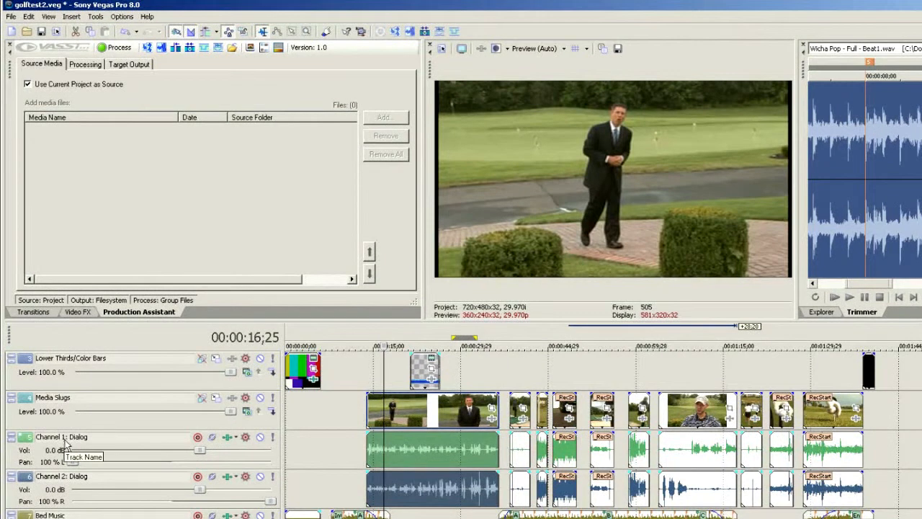
pyautogui.click(367, 452)
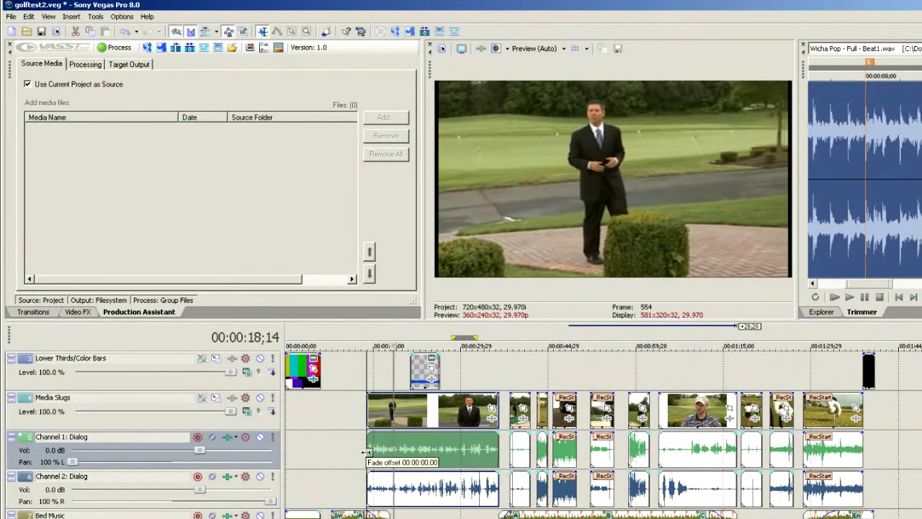
pyautogui.click(389, 446)
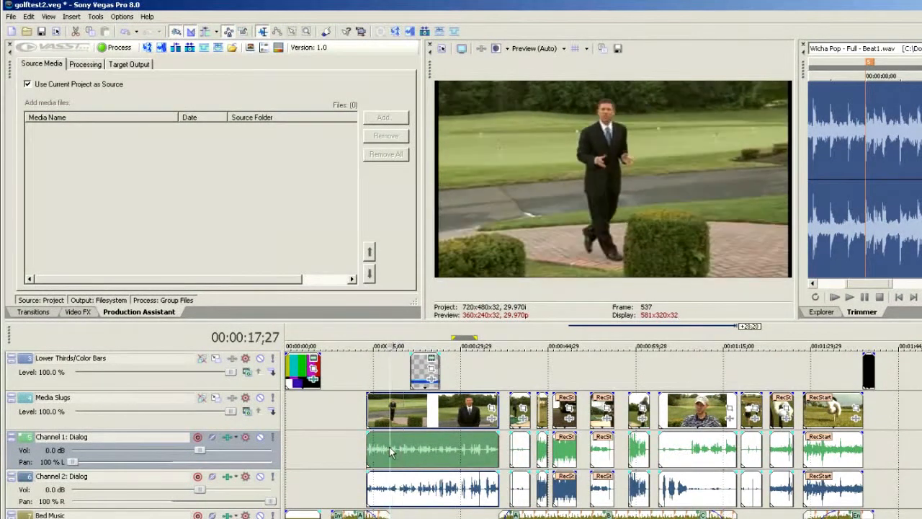
# Silence the first Channel 1 clip by lowering its gain and play the matching Channel 2 clip
pyautogui.moveTo(399, 435); pyautogui.dragTo(392, 478)
pyautogui.click(370, 489)
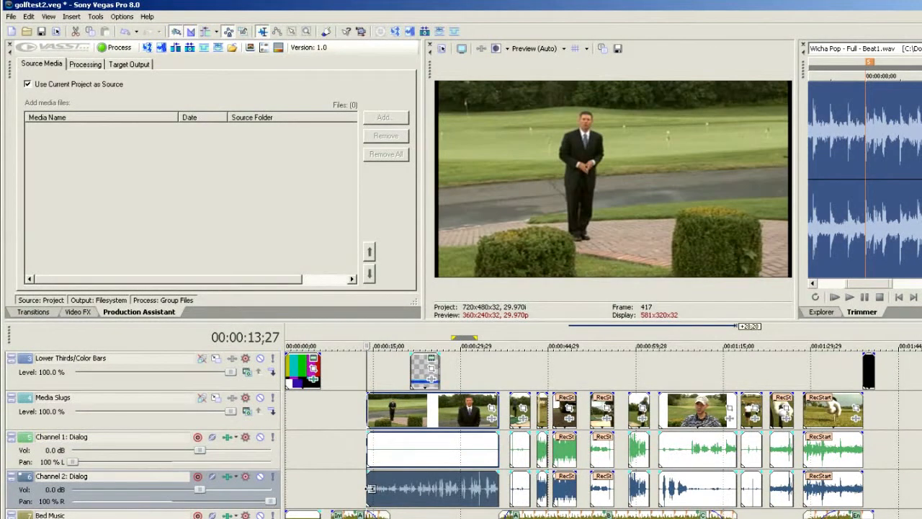
pyautogui.press('space')
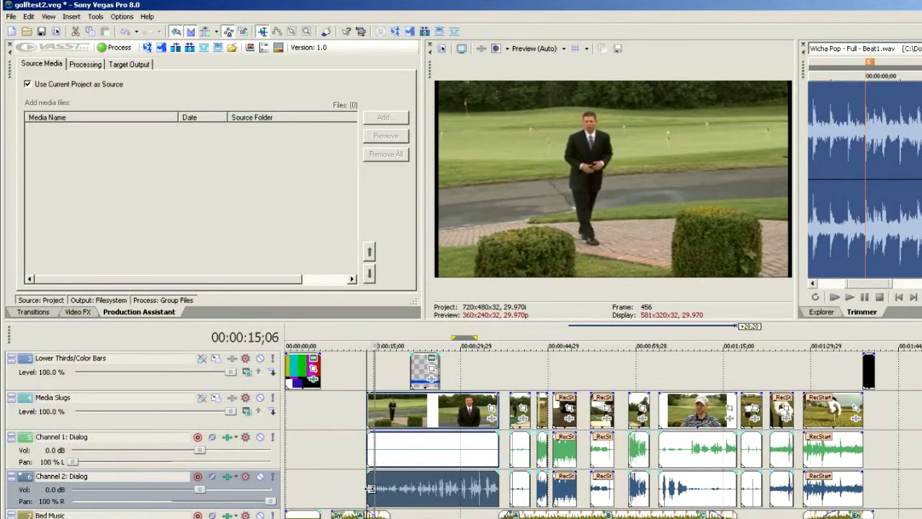
# Reset the pan of both the Channel 2 and Channel 1 dialog tracks to Center
pyautogui.doubleClick(273, 502)
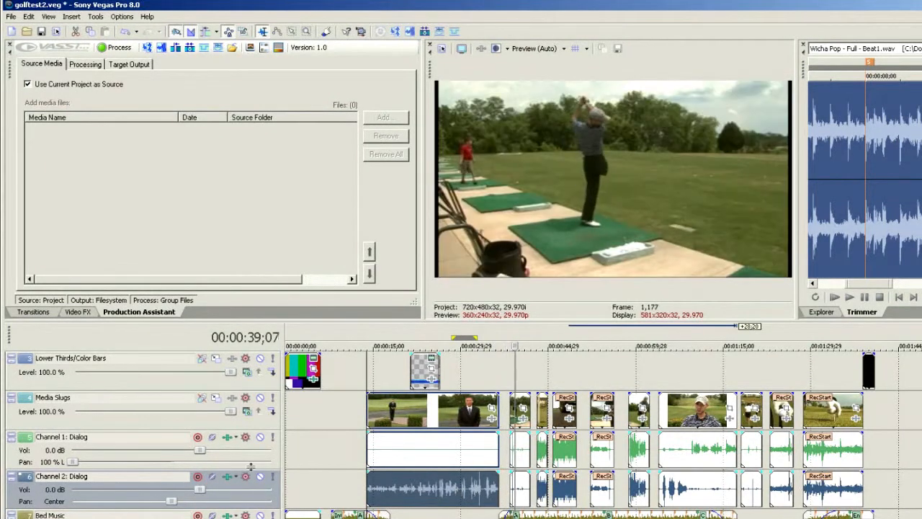
pyautogui.press('space')
pyautogui.doubleClick(74, 461)
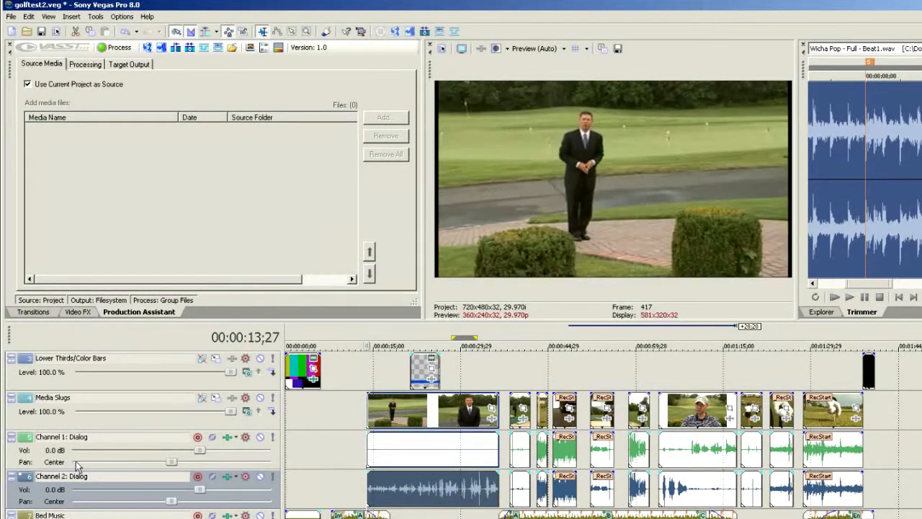
# Play the interview clip with the man in the cap to hear both centered dialog channels
pyautogui.click(664, 488)
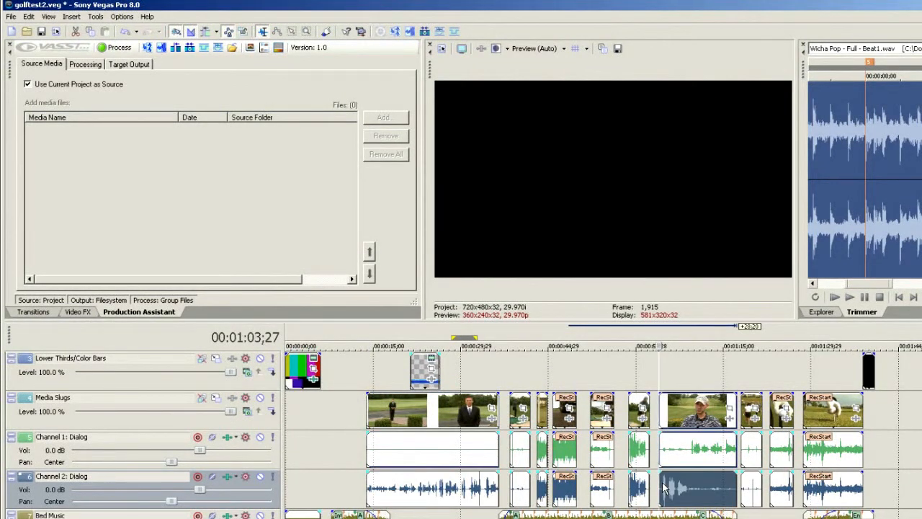
pyautogui.press('space')
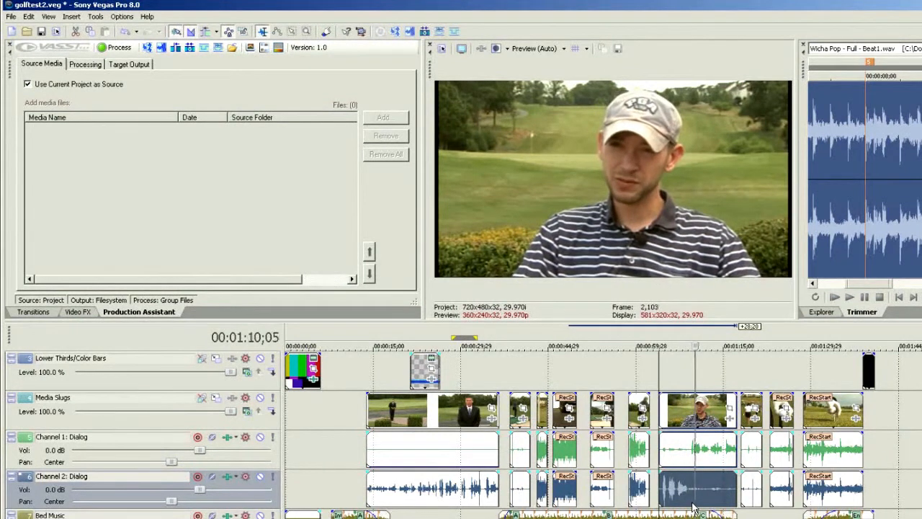
pyautogui.press('space')
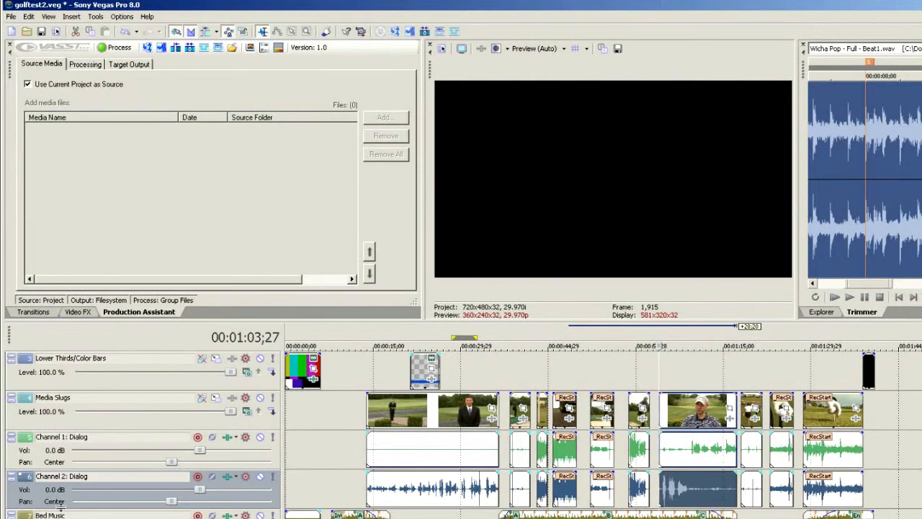
# Pan Channel 1 to 17% R and Channel 2 to 15% L, and play the interview clip
pyautogui.moveTo(177, 460); pyautogui.dragTo(201, 466)
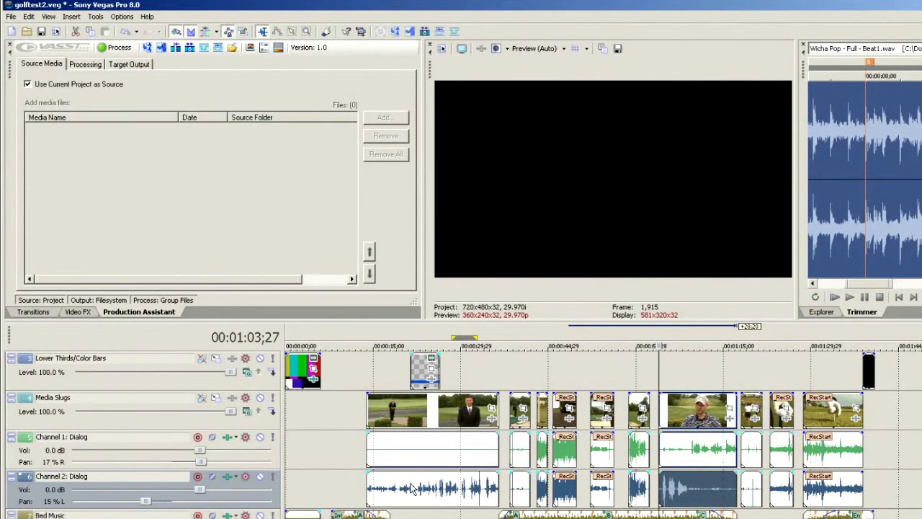
pyautogui.click(661, 454)
pyautogui.press('space')
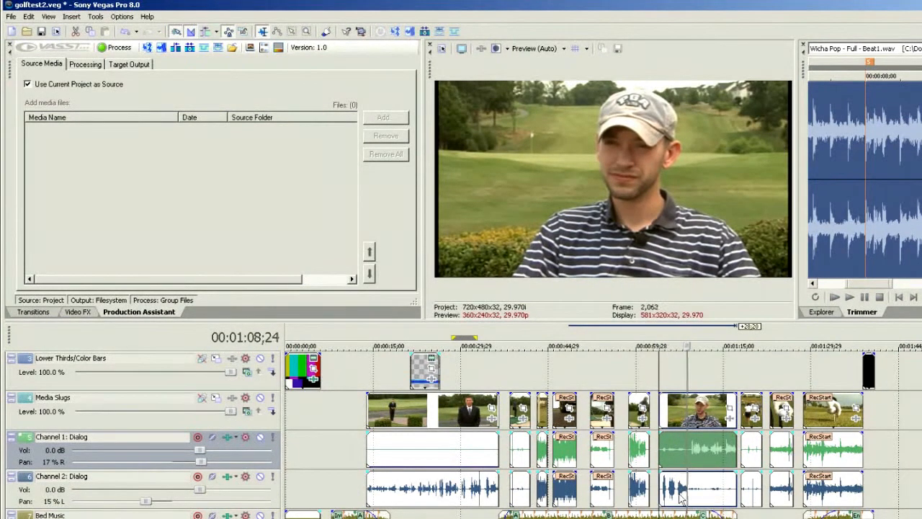
pyautogui.press('space')
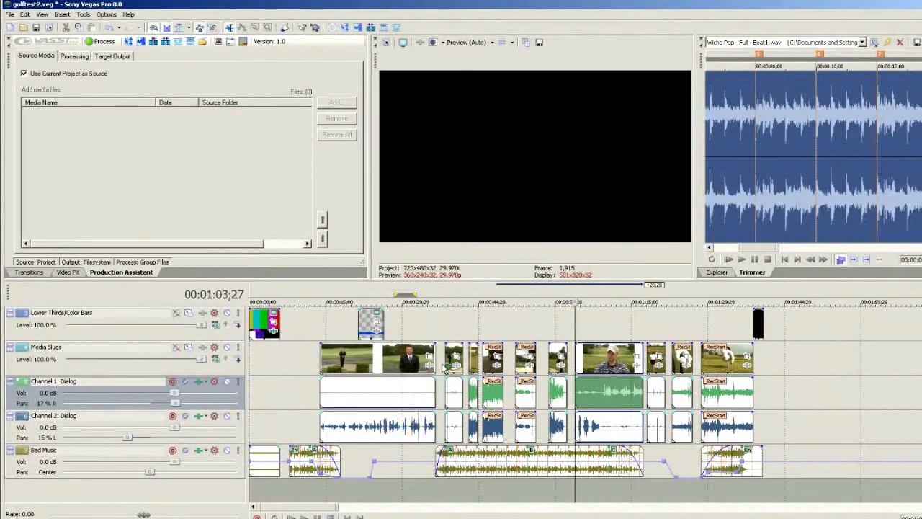
# Preview the driving range clip and trim about 5 frames off its start and about 23 frames off its end
pyautogui.click(444, 367)
pyautogui.scroll(3, 444, 368)
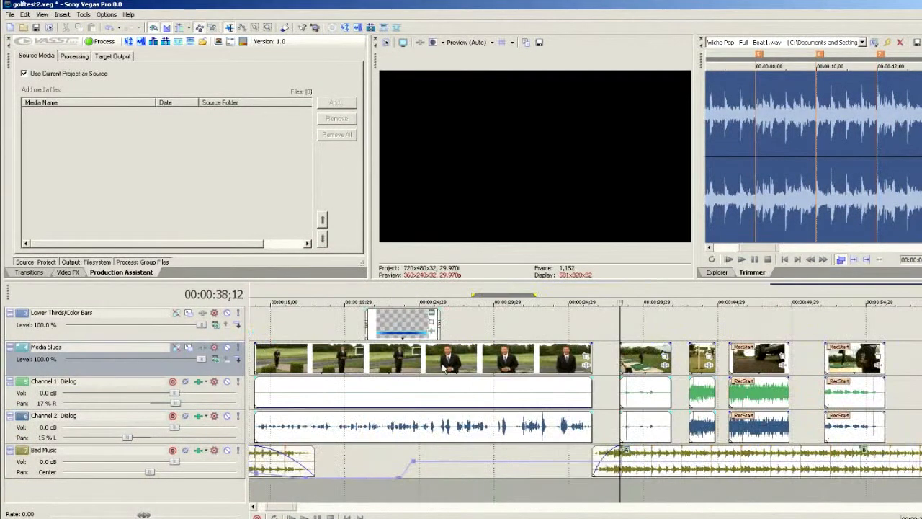
pyautogui.scroll(-4, 445, 368)
pyautogui.scroll(5, 444, 368)
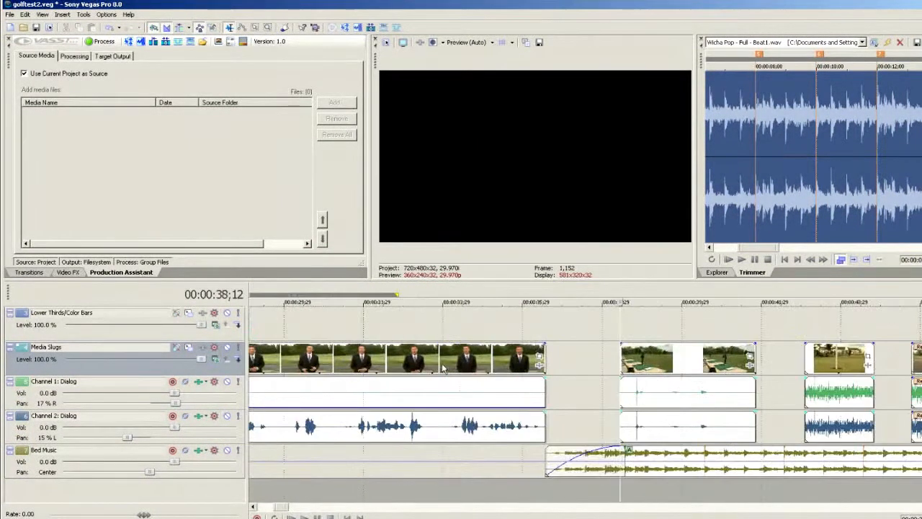
pyautogui.press('space')
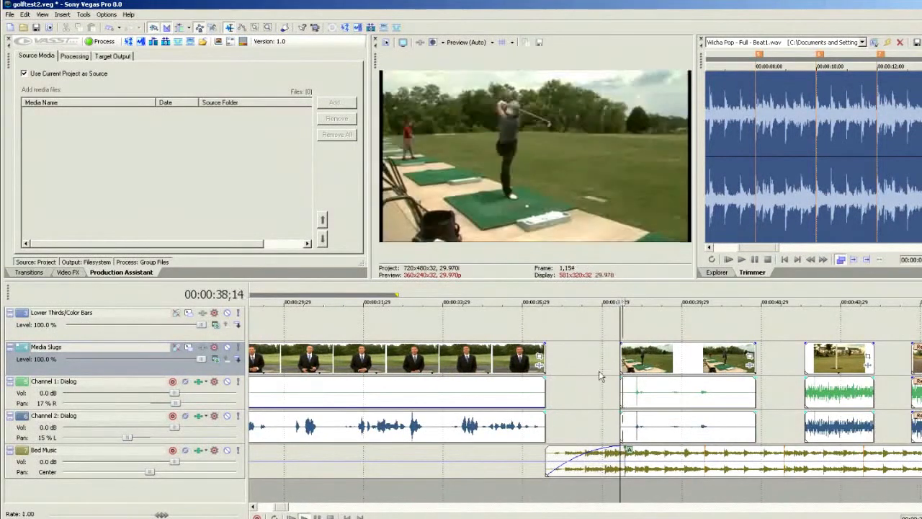
pyautogui.press('space')
pyautogui.click(624, 360)
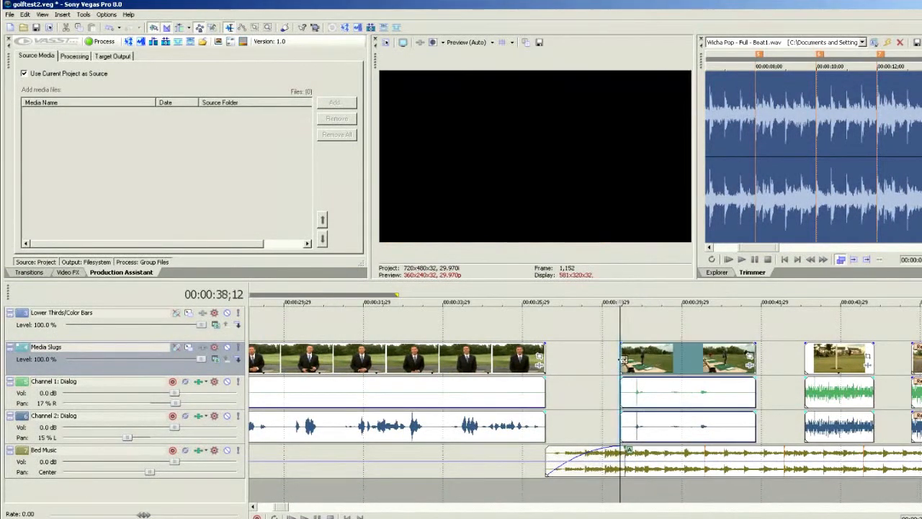
pyautogui.moveTo(623, 358); pyautogui.dragTo(632, 359)
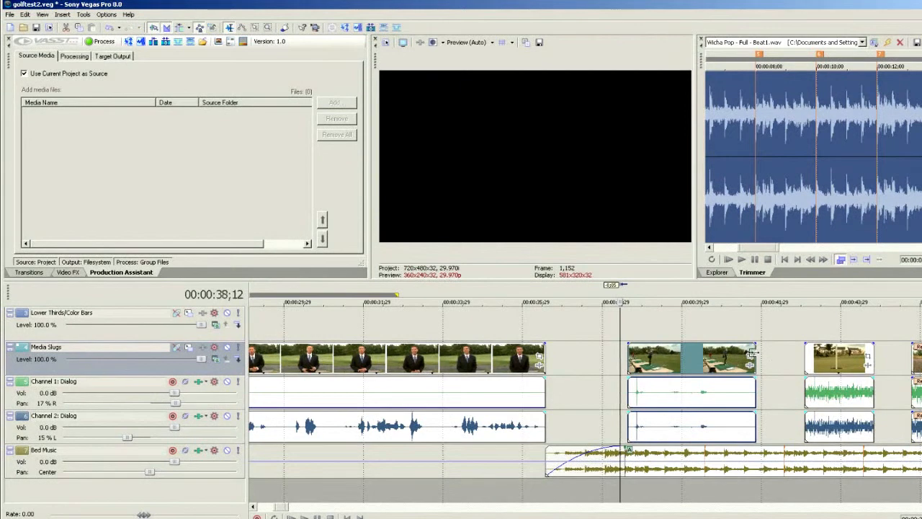
pyautogui.moveTo(753, 348); pyautogui.dragTo(724, 353)
# Play the trimmed driving range clip and shorten its end by about 19 more frames
pyautogui.press('space')
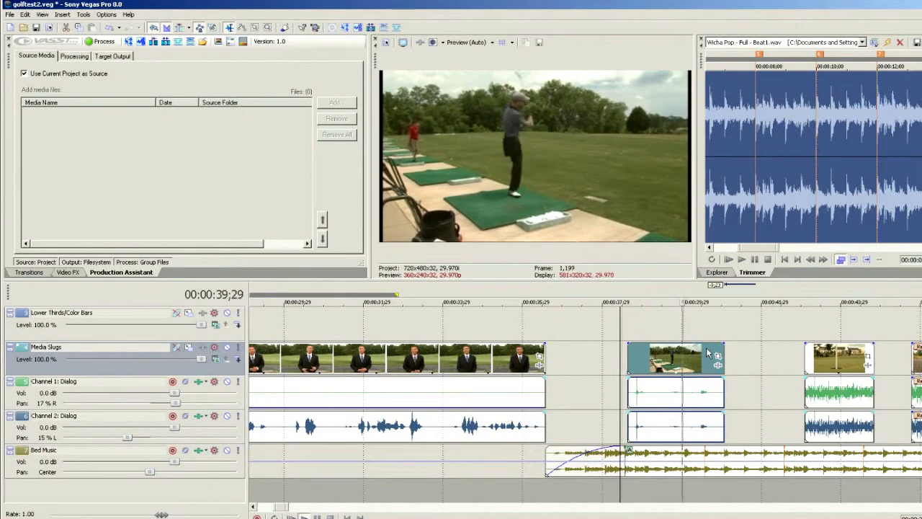
pyautogui.press('space')
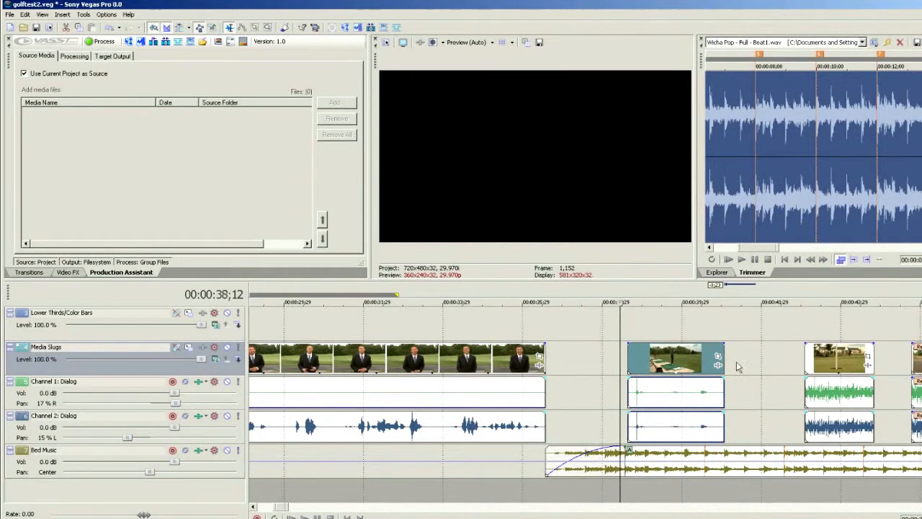
pyautogui.moveTo(724, 348); pyautogui.dragTo(695, 352)
pyautogui.press('space')
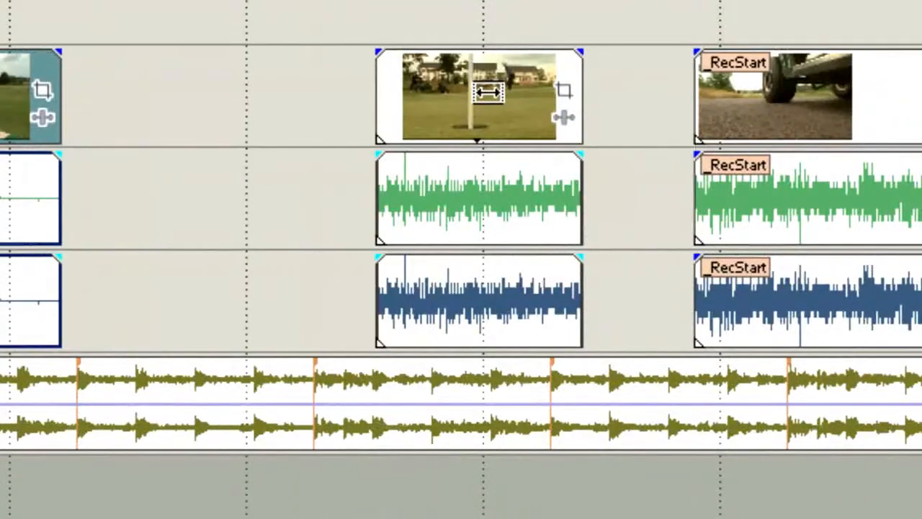
# Slip the footage inside the golf hole clip to a later portion, keeping its timeline position, and play it
pyautogui.moveTo(536, 128); pyautogui.dragTo(476, 150)
pyautogui.moveTo(422, 115); pyautogui.dragTo(276, 142)
pyautogui.keyDown('alt'); pyautogui.moveTo(488, 111); pyautogui.dragTo(292, 141); pyautogui.keyUp('alt')
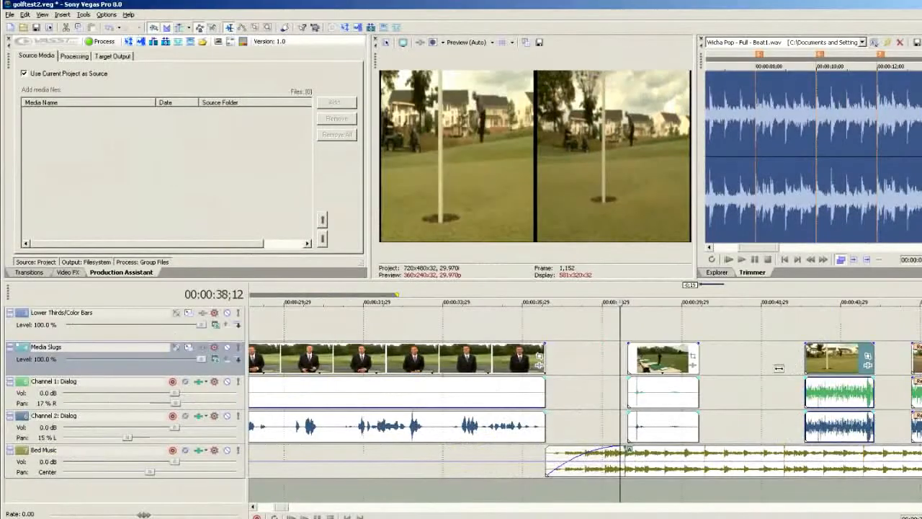
pyautogui.keyDown('alt'); pyautogui.moveTo(778, 368); pyautogui.dragTo(764, 371); pyautogui.keyUp('alt')
pyautogui.click(804, 369)
pyautogui.press('space')
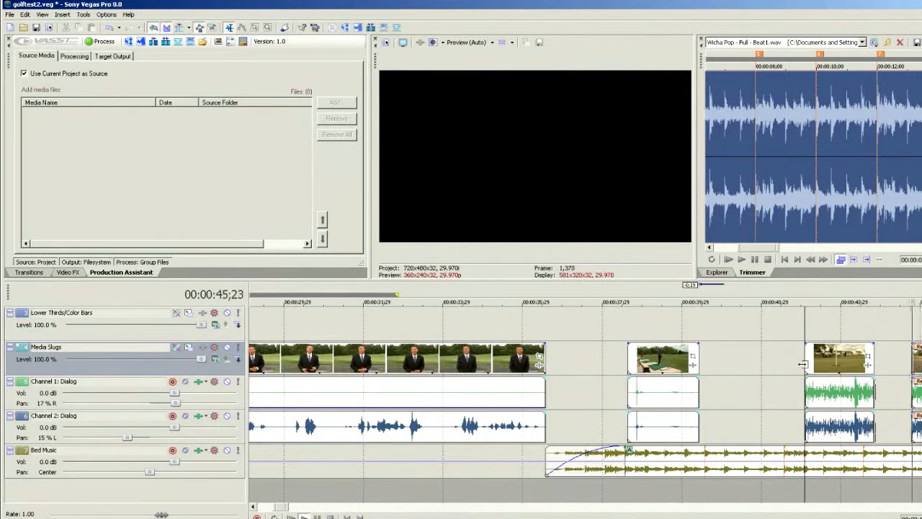
pyautogui.press('space')
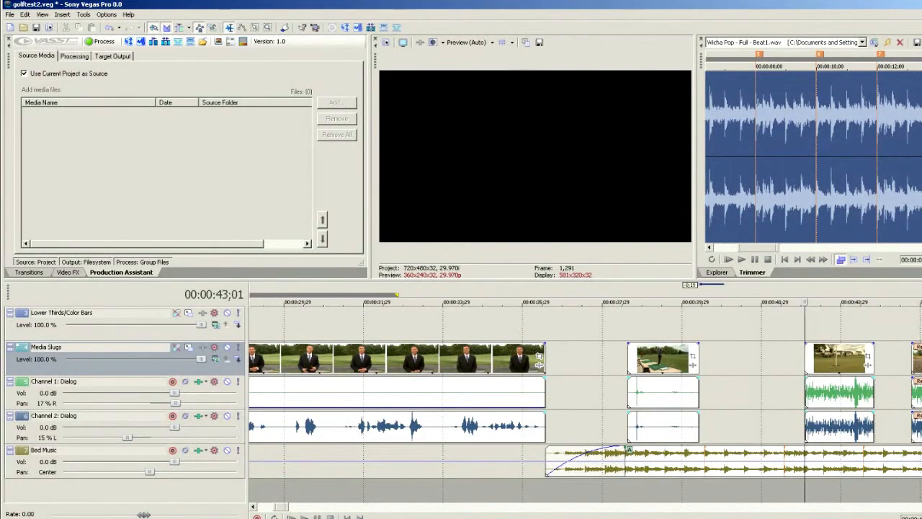
pyautogui.hscroll(12, 834, 490)
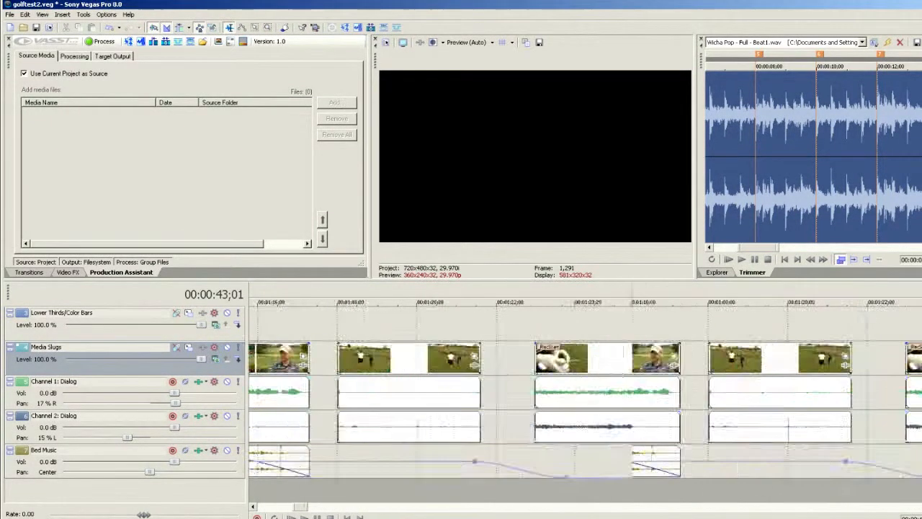
pyautogui.moveTo(303, 507); pyautogui.dragTo(278, 510)
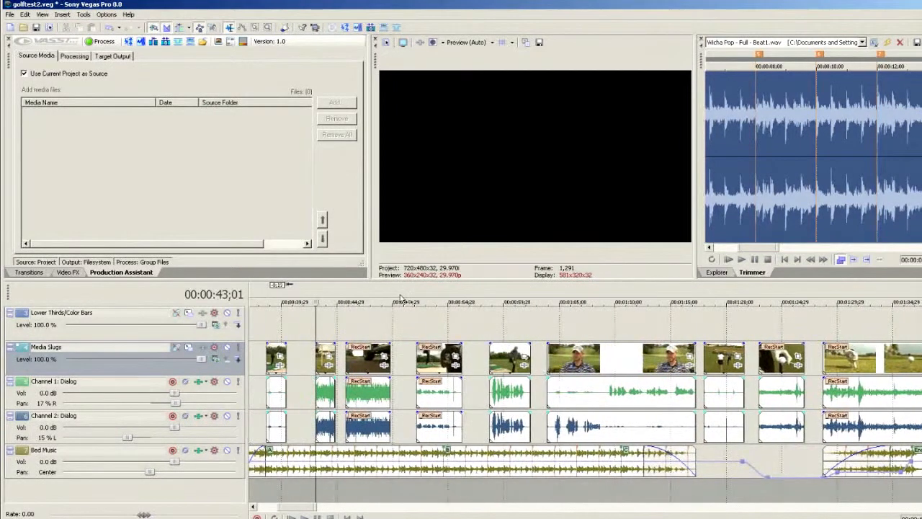
# Play the golf cart wheel clip and trim about one second off its start
pyautogui.click(354, 360)
pyautogui.press('space')
pyautogui.press('space')
pyautogui.moveTo(347, 358); pyautogui.dragTo(359, 363)
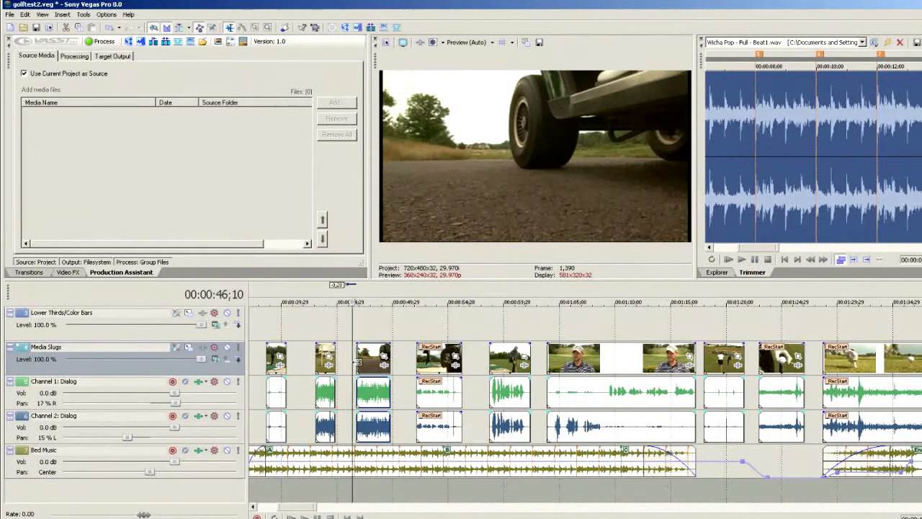
# Slip the footage inside the trimmed golf cart clip to a later portion, keeping its timeline position, and play it
pyautogui.press('space')
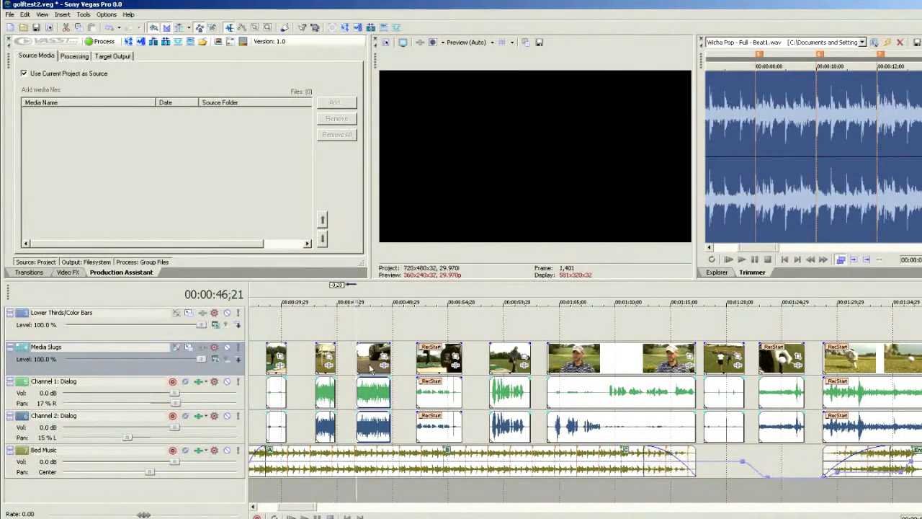
pyautogui.moveTo(376, 364); pyautogui.dragTo(315, 371)
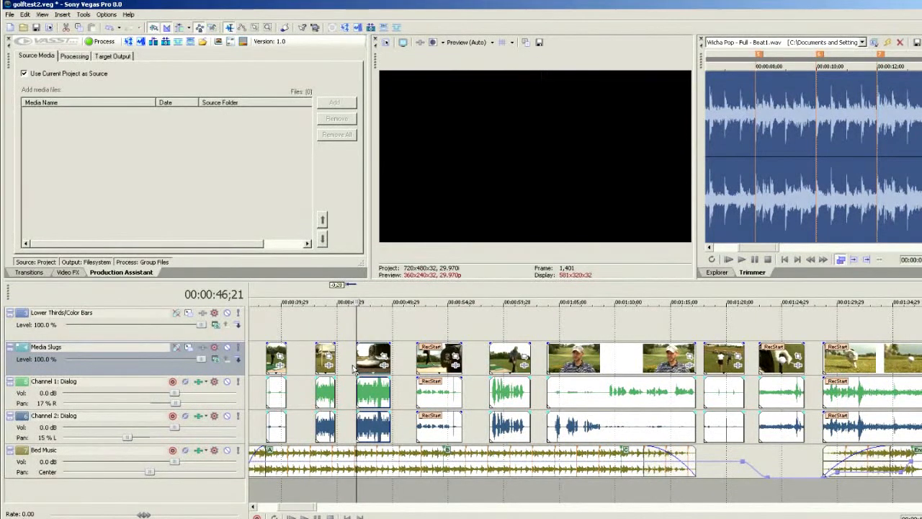
pyautogui.press('space')
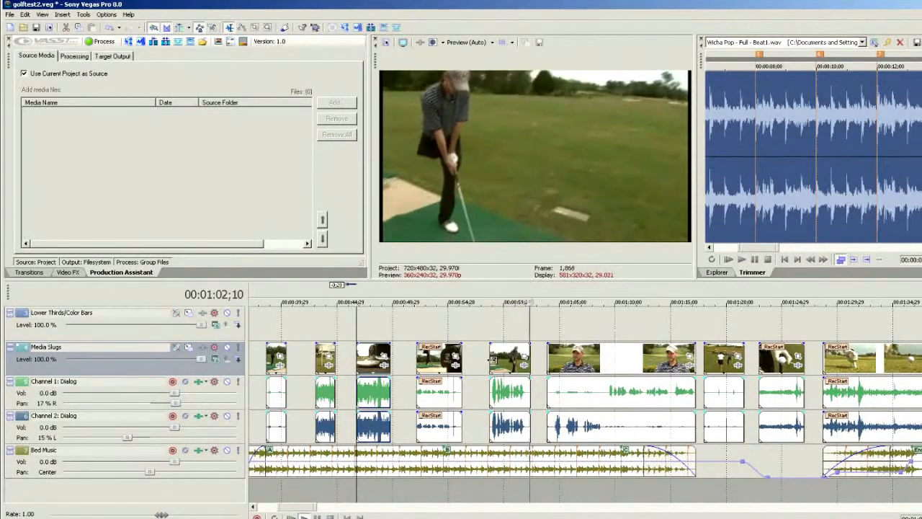
# Trim about 11 frames off the end of the driving range clip just before the interview, and play it
pyautogui.press('space')
pyautogui.moveTo(530, 355); pyautogui.dragTo(526, 354)
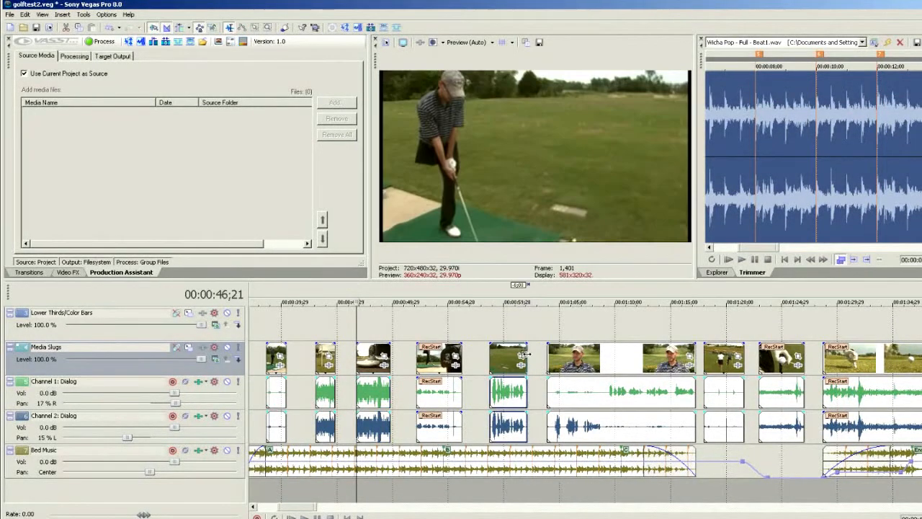
pyautogui.press('space')
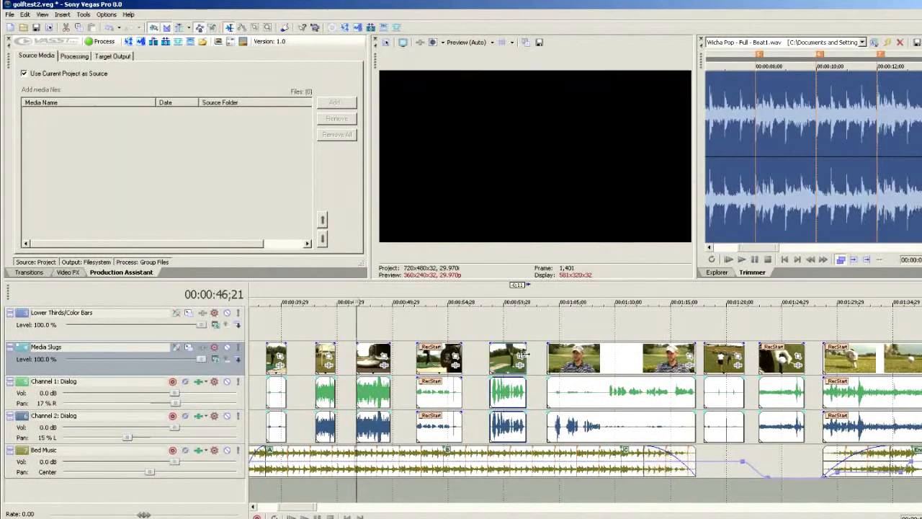
pyautogui.press('space')
pyautogui.click(498, 363)
pyautogui.press('space')
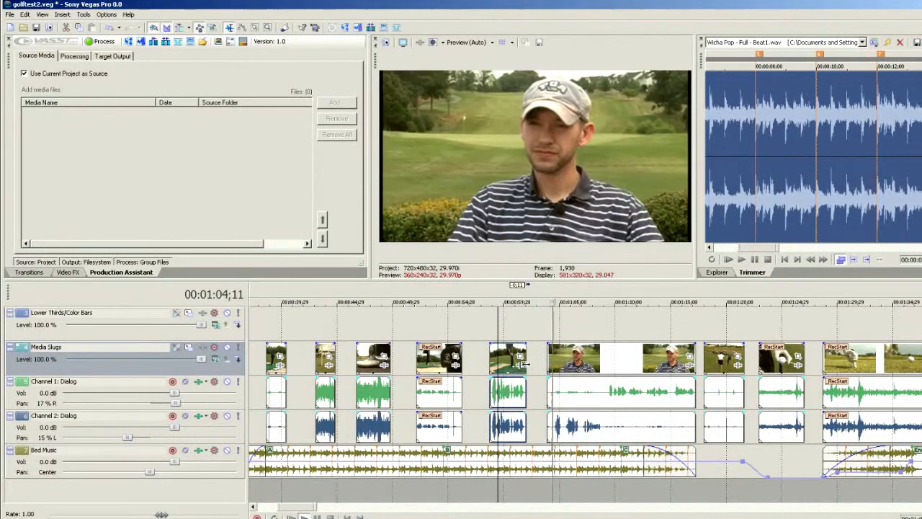
# Preview the three clips that follow the interview: the walking golfers, the gloved hand with the ball, and the ball being teed
pyautogui.press('space')
pyautogui.click(707, 368)
pyautogui.press('space')
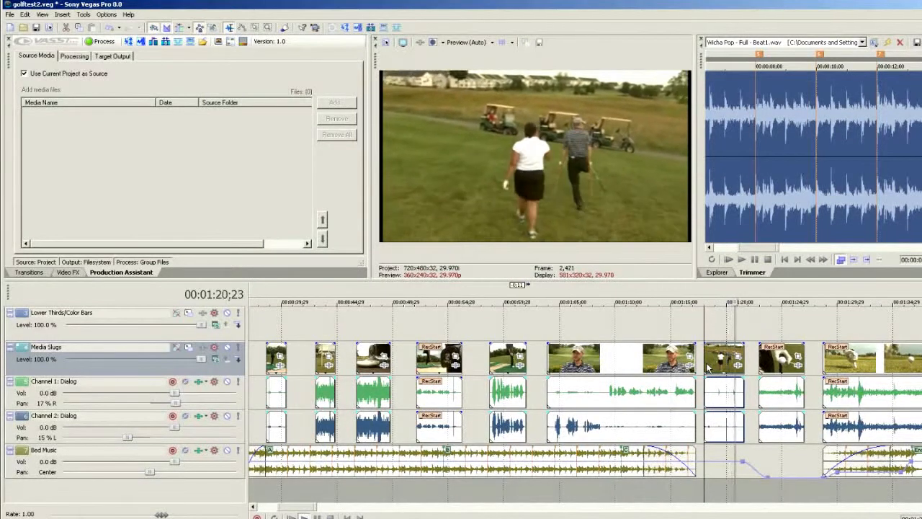
pyautogui.press('space')
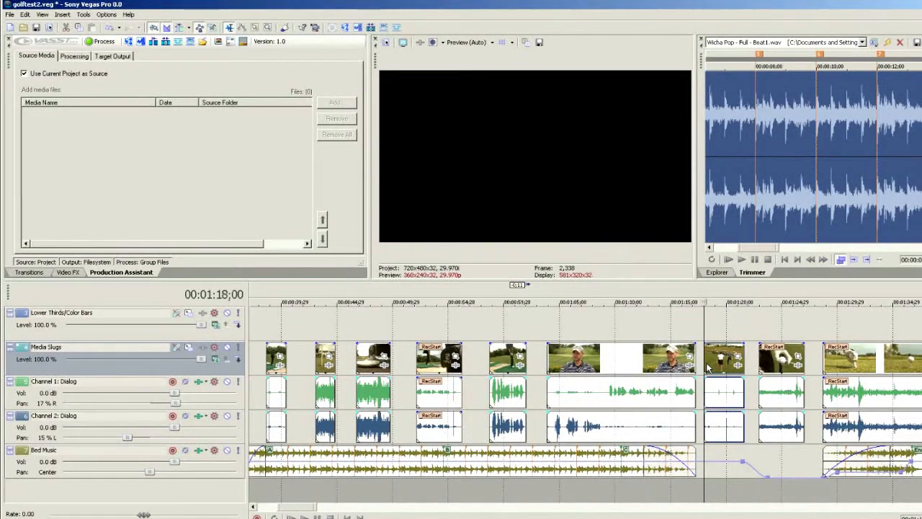
pyautogui.click(762, 362)
pyautogui.press('space')
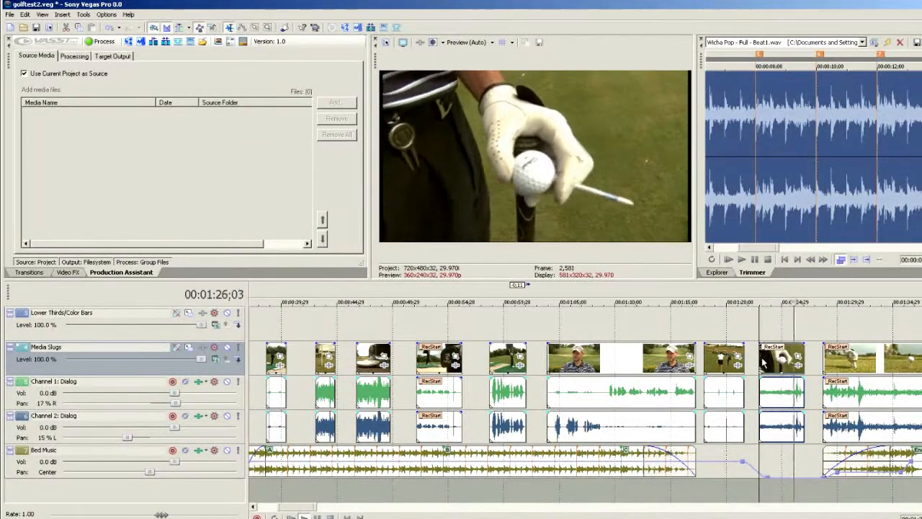
pyautogui.press('space')
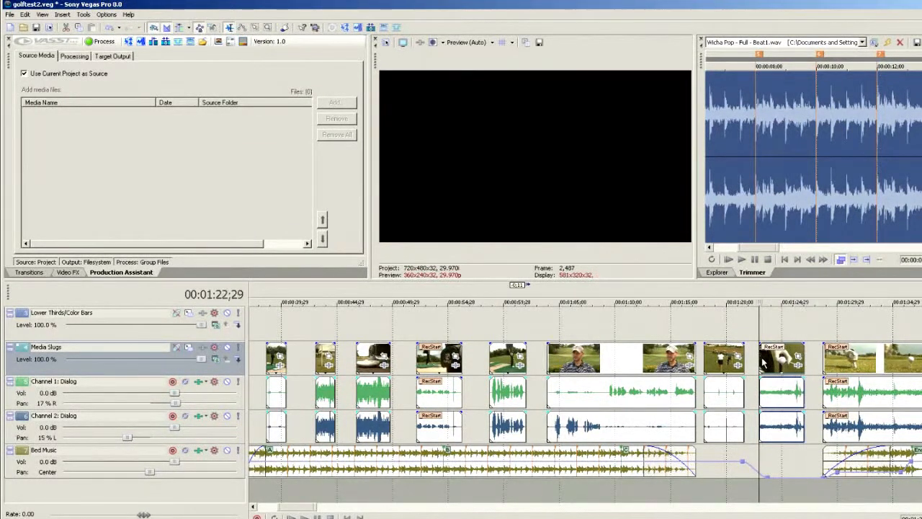
pyautogui.click(821, 358)
pyautogui.press('space')
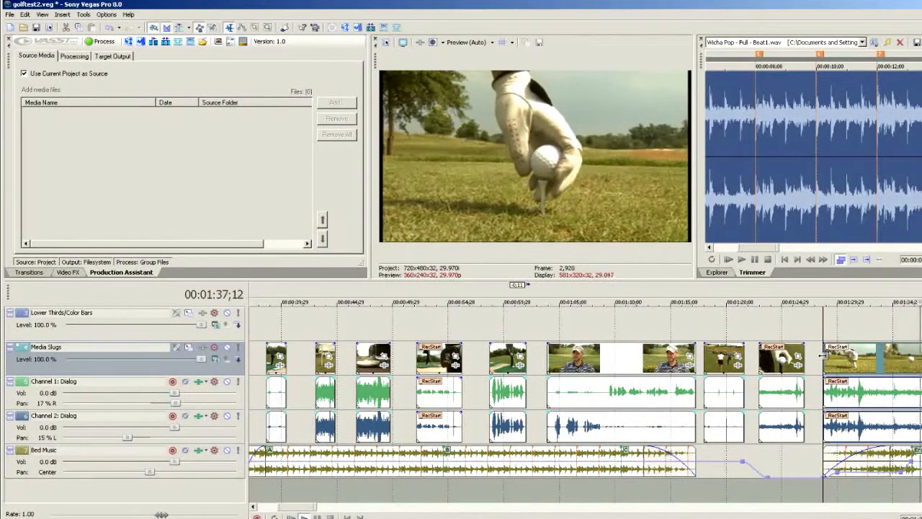
pyautogui.press('space')
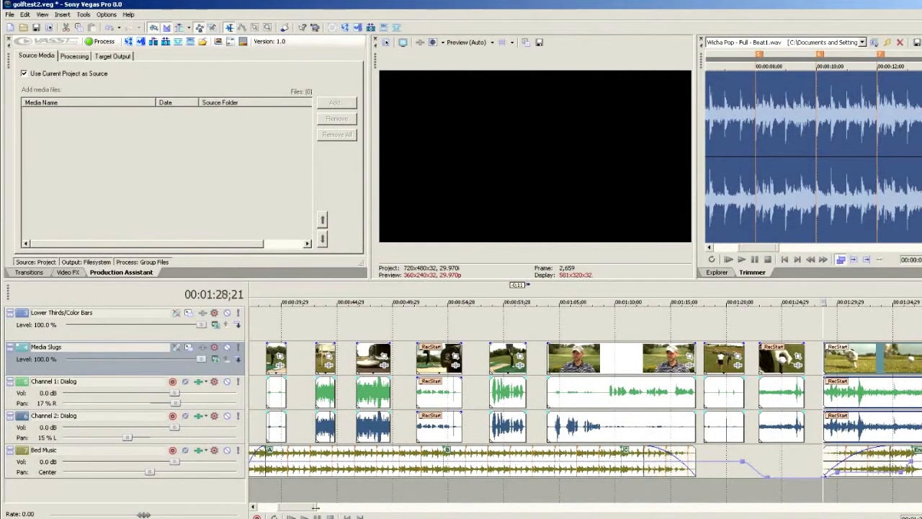
# Remove the track gaps across the timeline from about 00:00:34 to 00:01:31;22 and play the closed-up sequence
pyautogui.moveTo(279, 508); pyautogui.dragTo(249, 508)
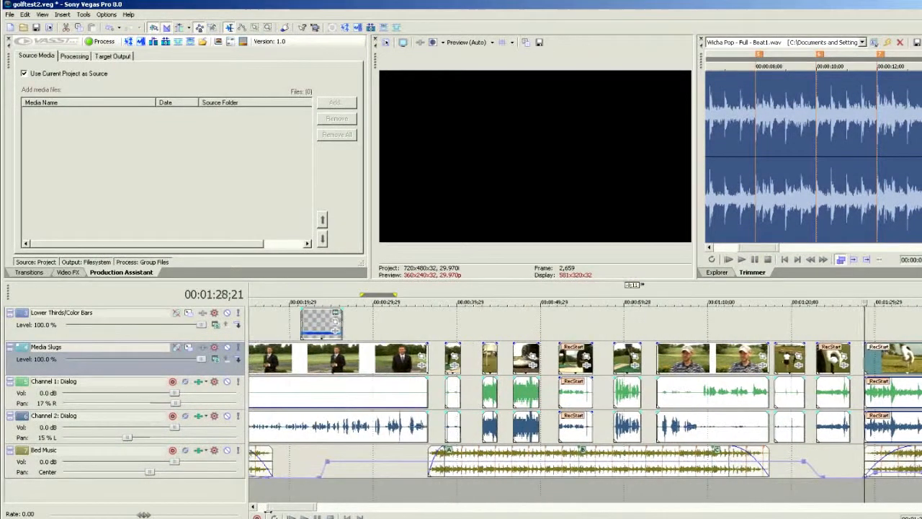
pyautogui.moveTo(409, 301); pyautogui.dragTo(877, 264)
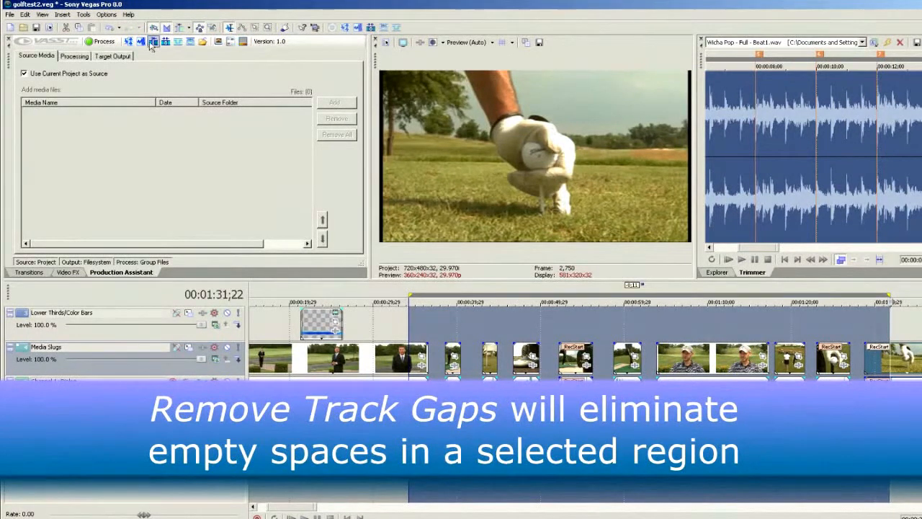
pyautogui.click(153, 42)
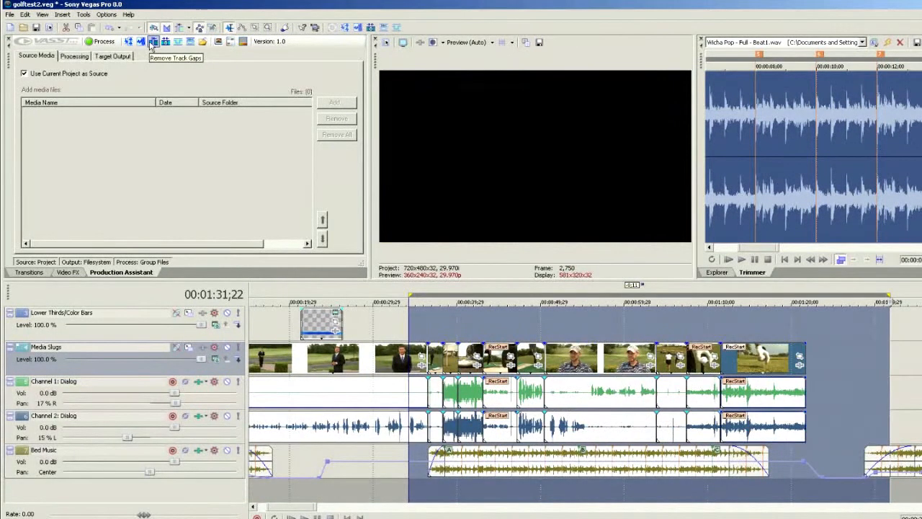
pyautogui.click(415, 399)
pyautogui.press('space')
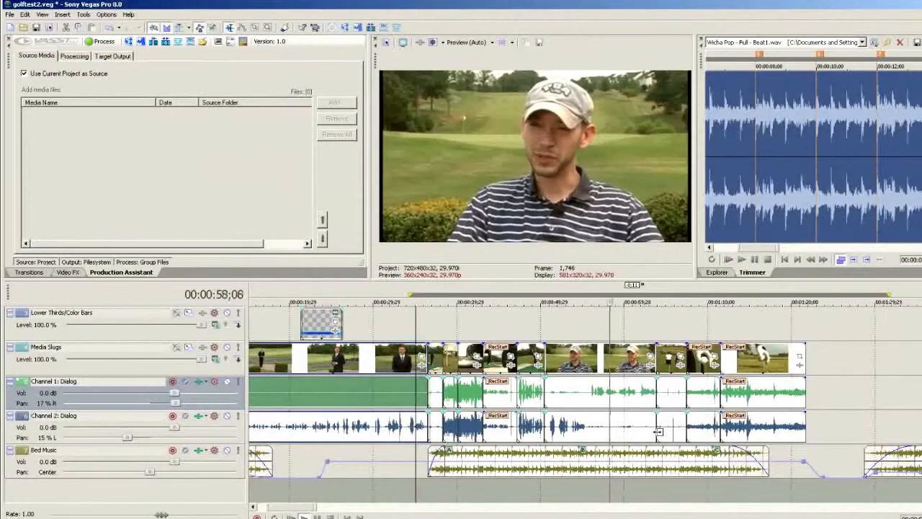
pyautogui.press('space')
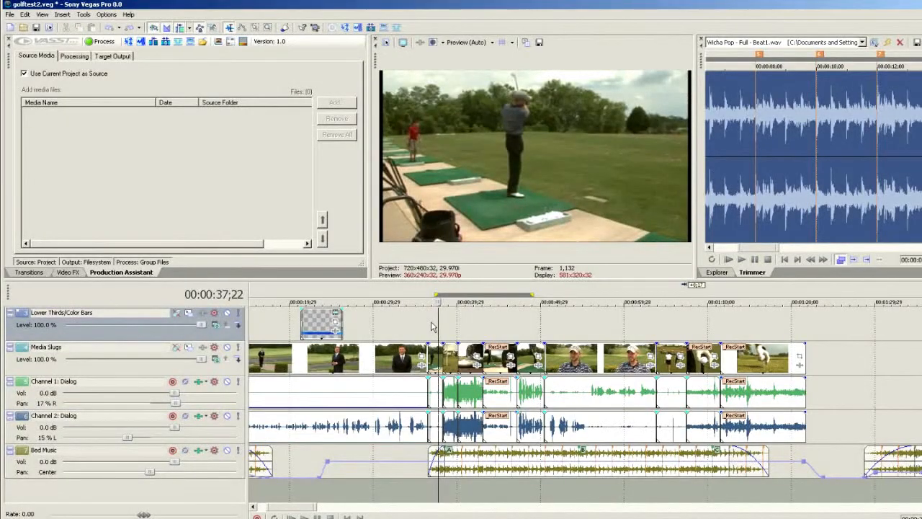
# Create 00:00:00.07 crossfades on the Media Slugs track from 00:00:37;16 to about 00:00:49;23 with Extend Events, extending for available media
pyautogui.moveTo(431, 326); pyautogui.dragTo(540, 321)
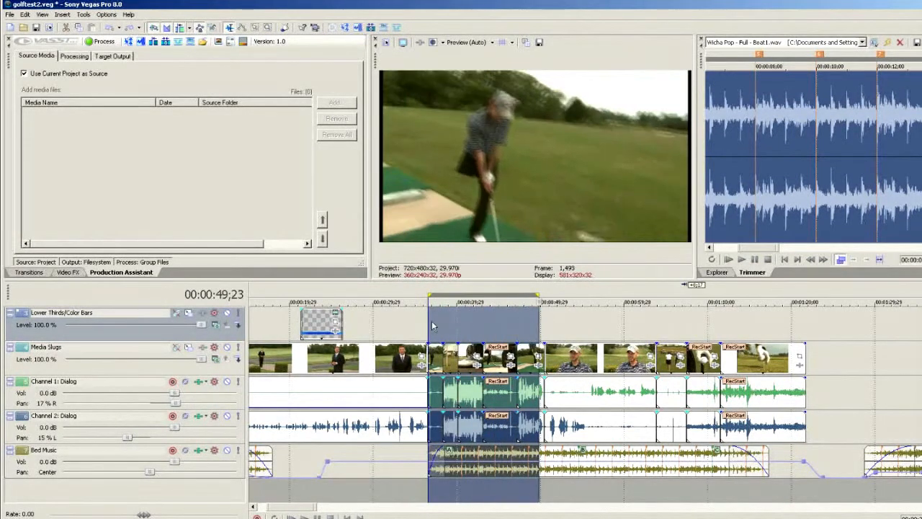
pyautogui.moveTo(428, 321); pyautogui.dragTo(436, 321)
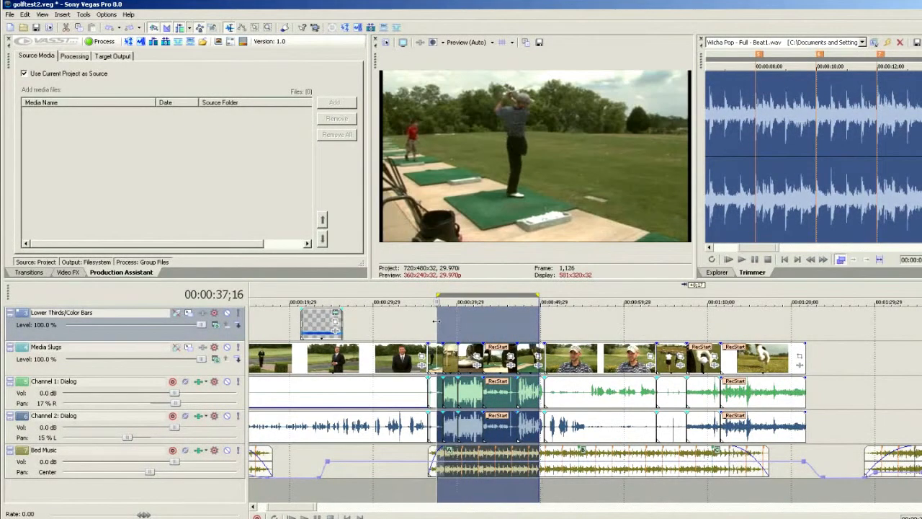
pyautogui.click(120, 351)
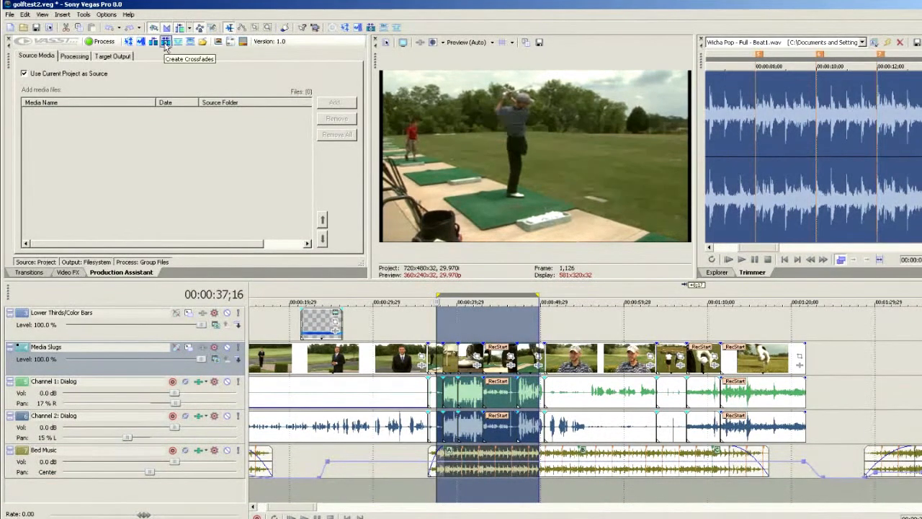
pyautogui.click(165, 42)
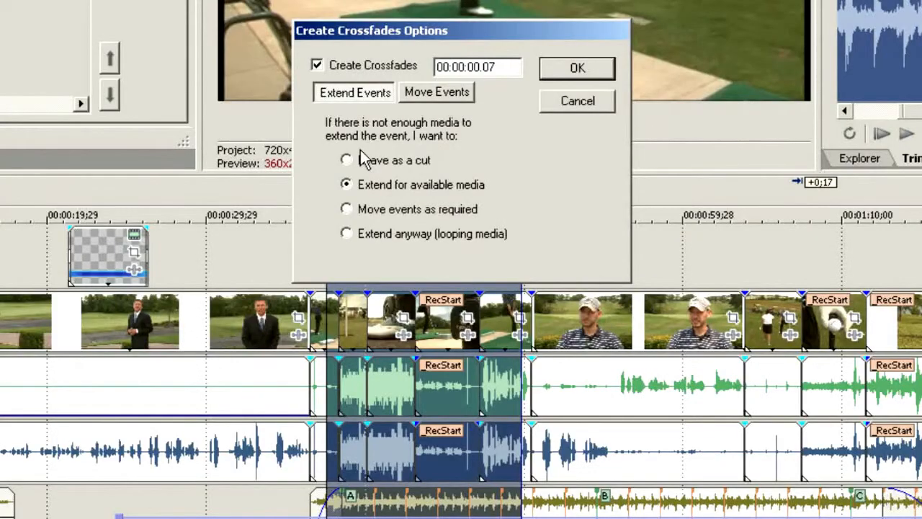
pyautogui.click(420, 100)
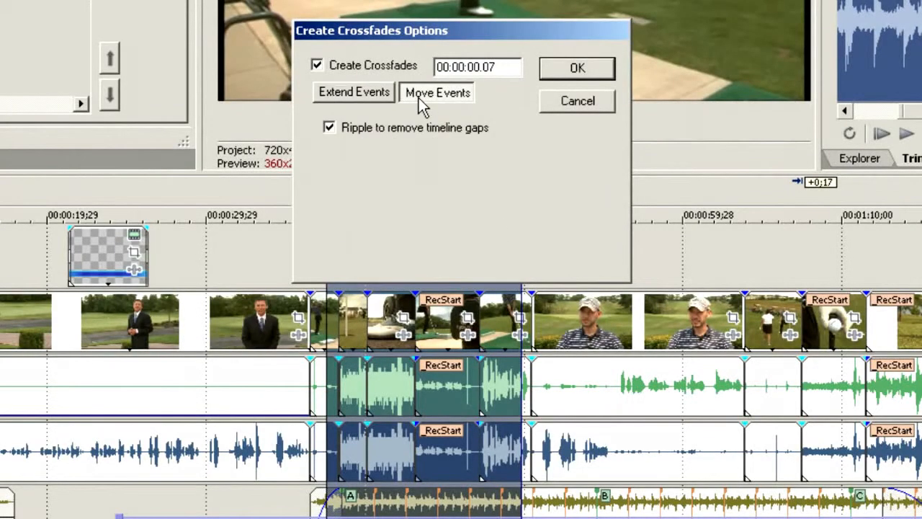
pyautogui.click(378, 102)
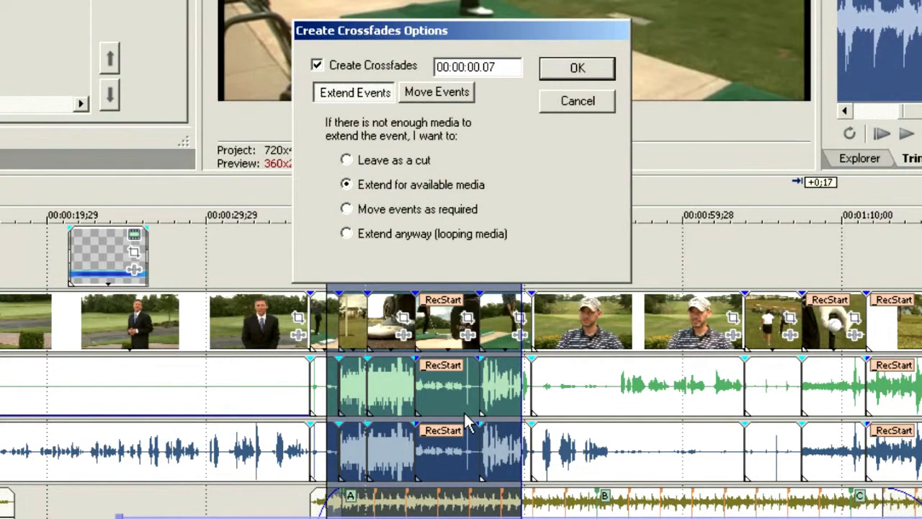
pyautogui.click(576, 69)
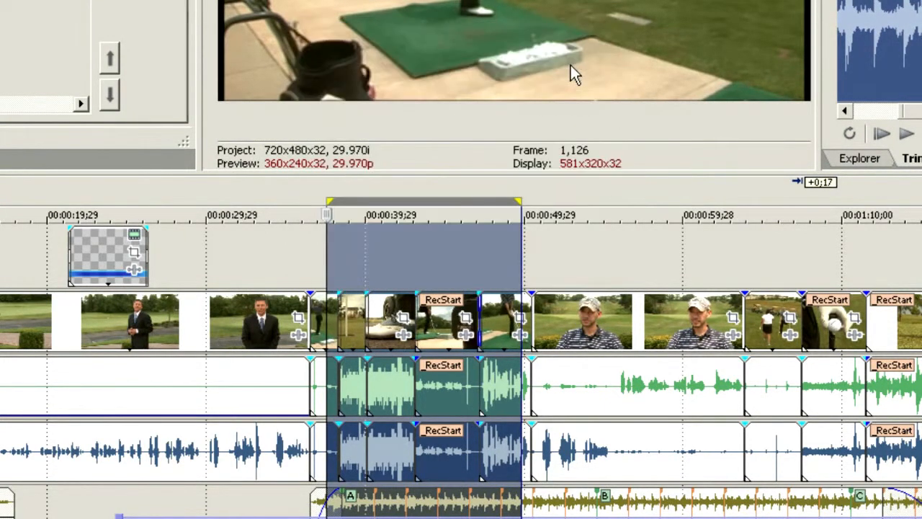
# Play the crossfaded montage clips and undo the Extend Events crossfades
pyautogui.click(352, 275)
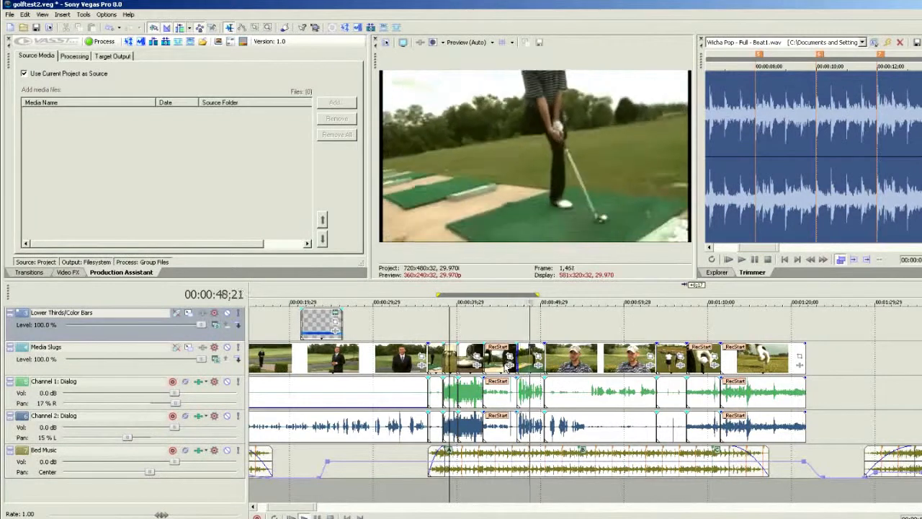
pyautogui.press('space')
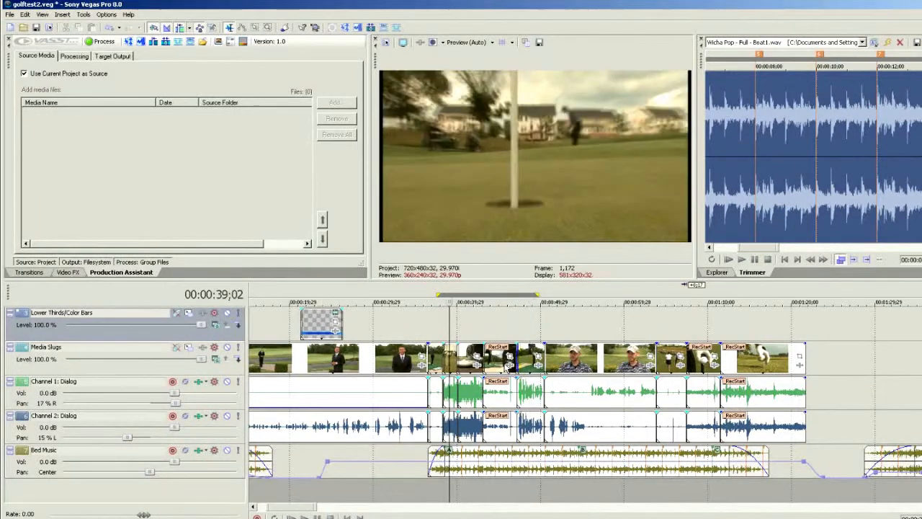
pyautogui.hotkey('ctrl', 'z')
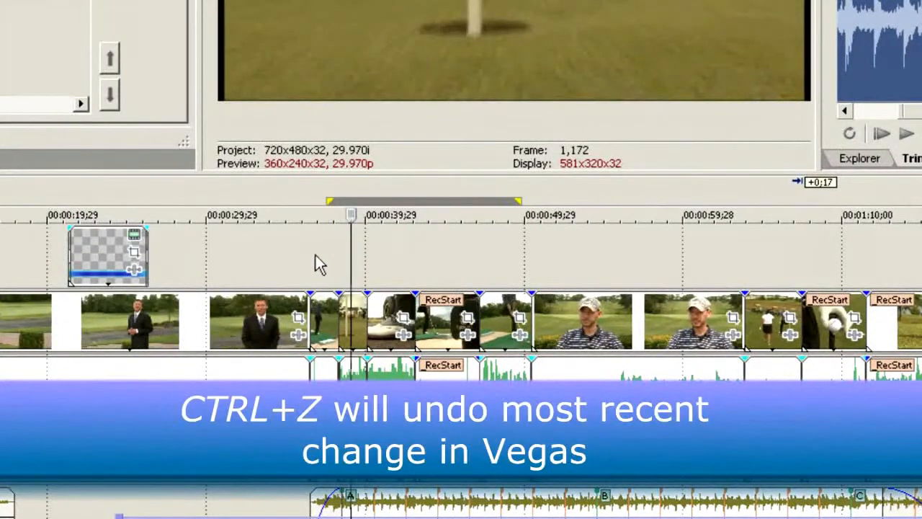
# Create 00:00:00.07 crossfades from about 00:00:37 to 00:00:49 with Move Events, rippling to remove timeline gaps
pyautogui.moveTo(327, 259); pyautogui.dragTo(510, 246)
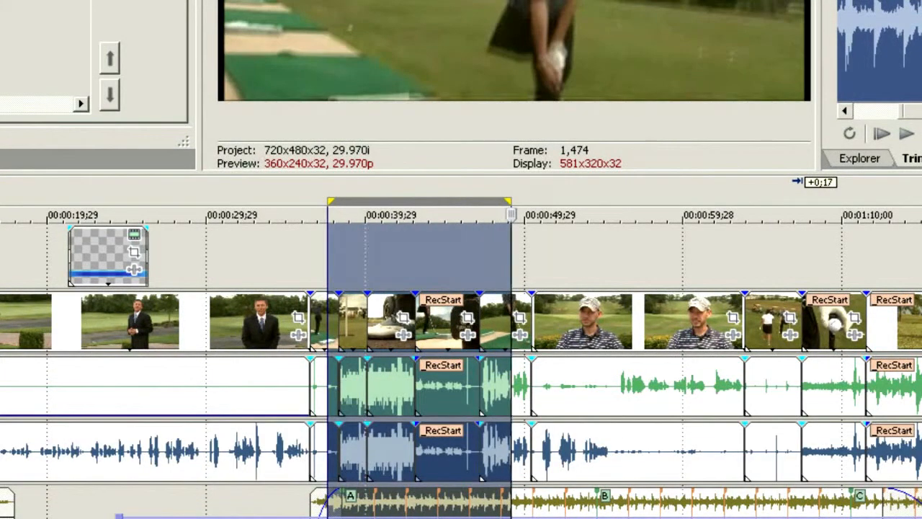
pyautogui.hotkey('ctrl', 'shift', 'x')
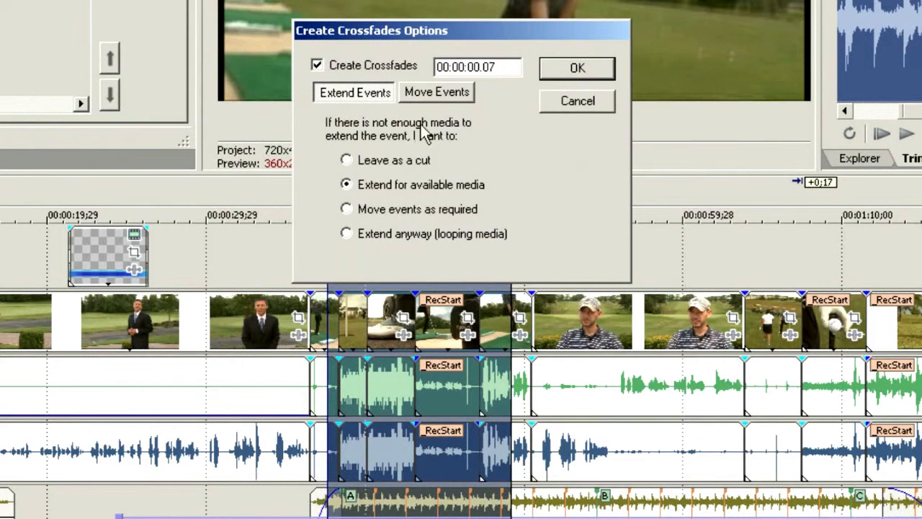
pyautogui.click(435, 92)
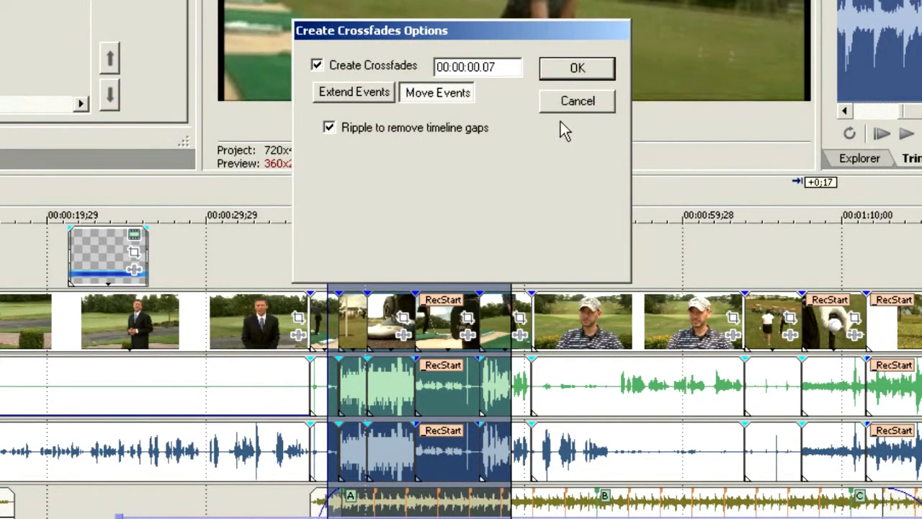
pyautogui.click(577, 68)
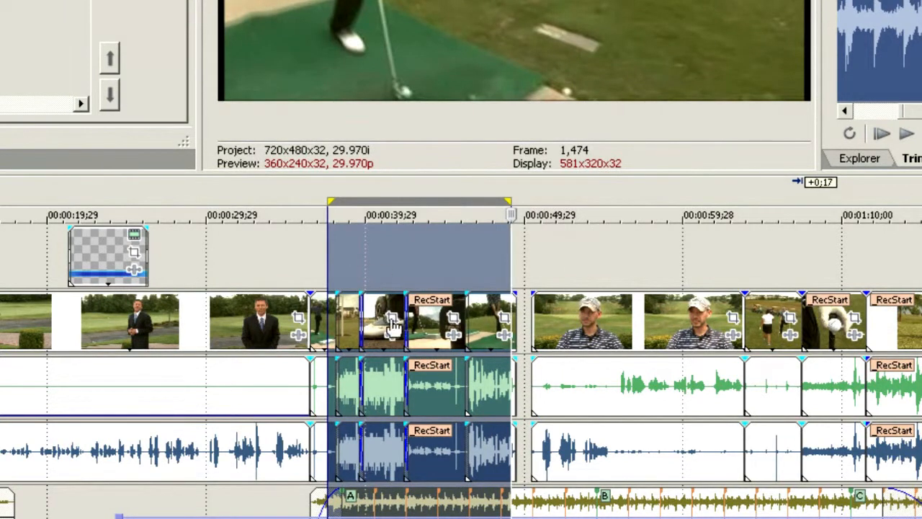
# Examine the overlapped clips and the gap before the interview clip, and undo the Move Events crossfades
pyautogui.click(345, 277)
pyautogui.press('space')
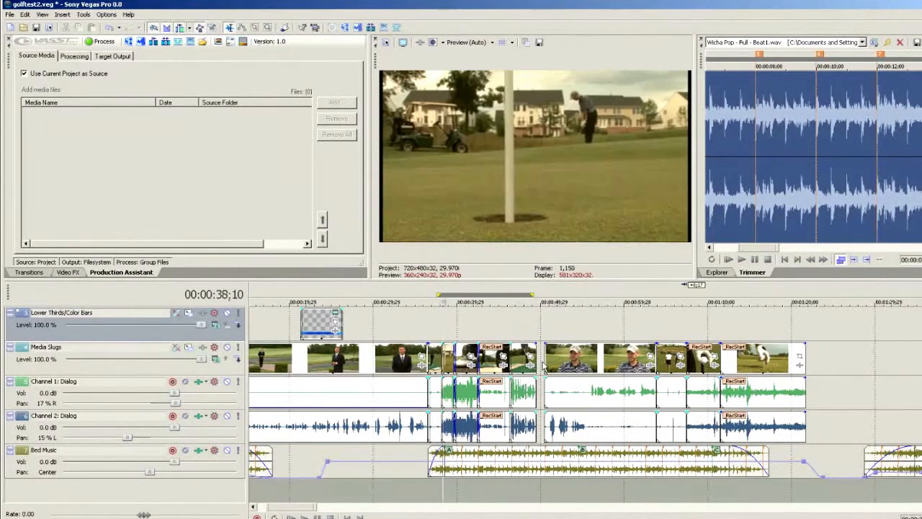
pyautogui.click(540, 362)
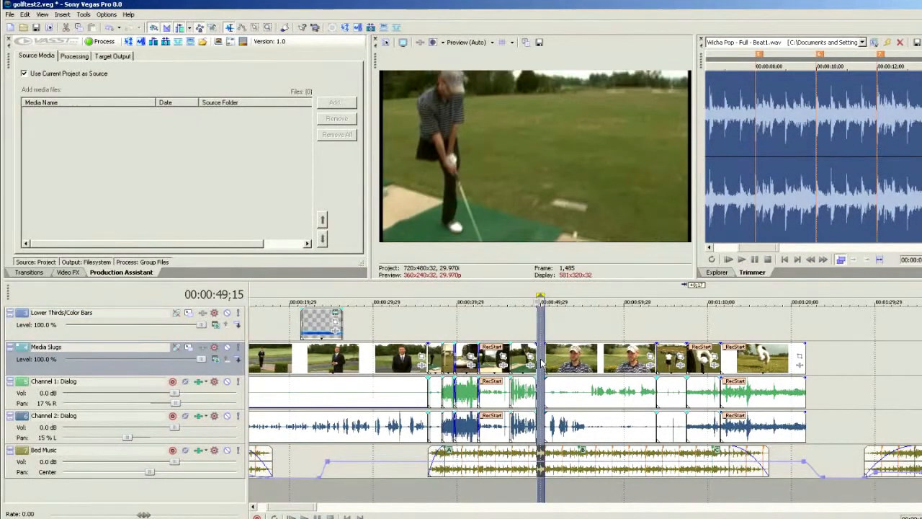
pyautogui.click(561, 364)
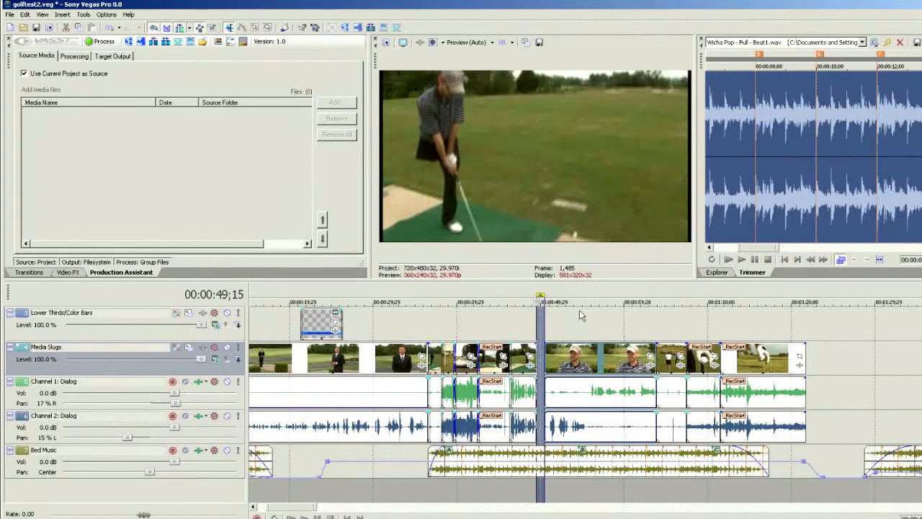
pyautogui.press('KP_6')
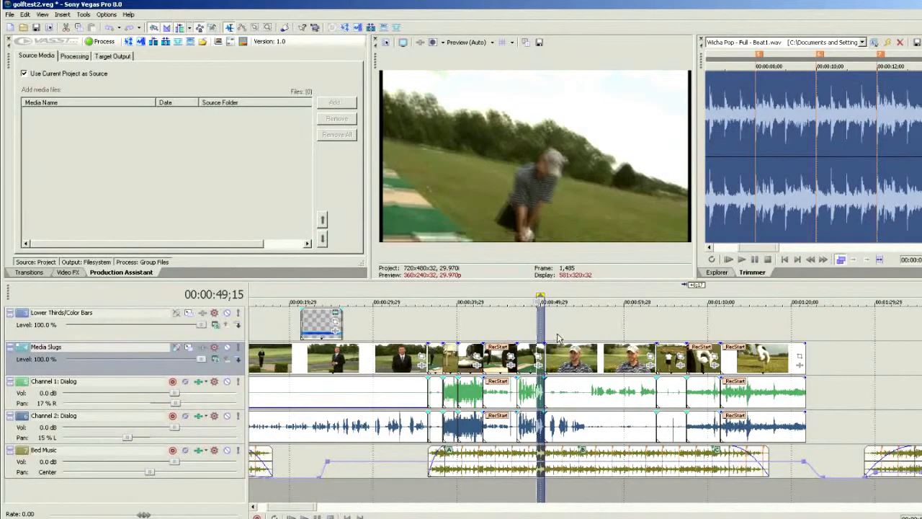
# Select the timeline region over the montage clips from about 00:00:38 to 00:00:49;19
pyautogui.moveTo(440, 328); pyautogui.dragTo(539, 327)
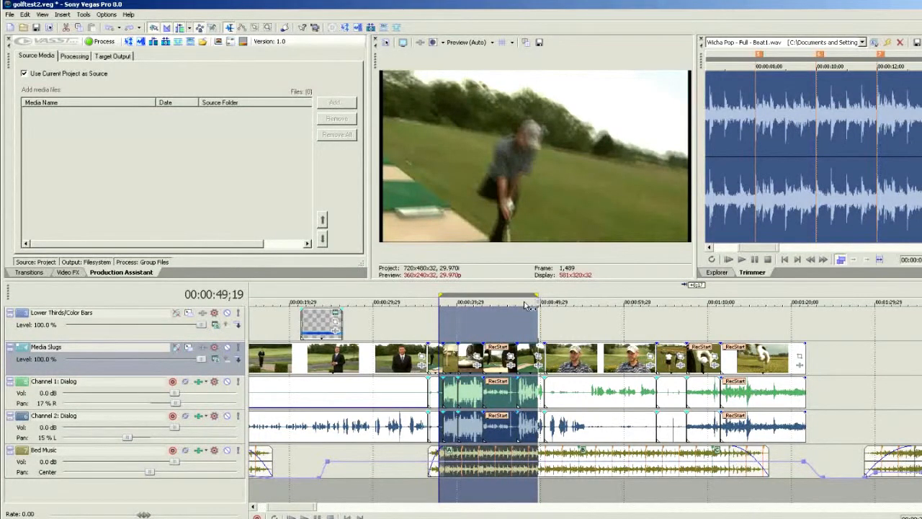